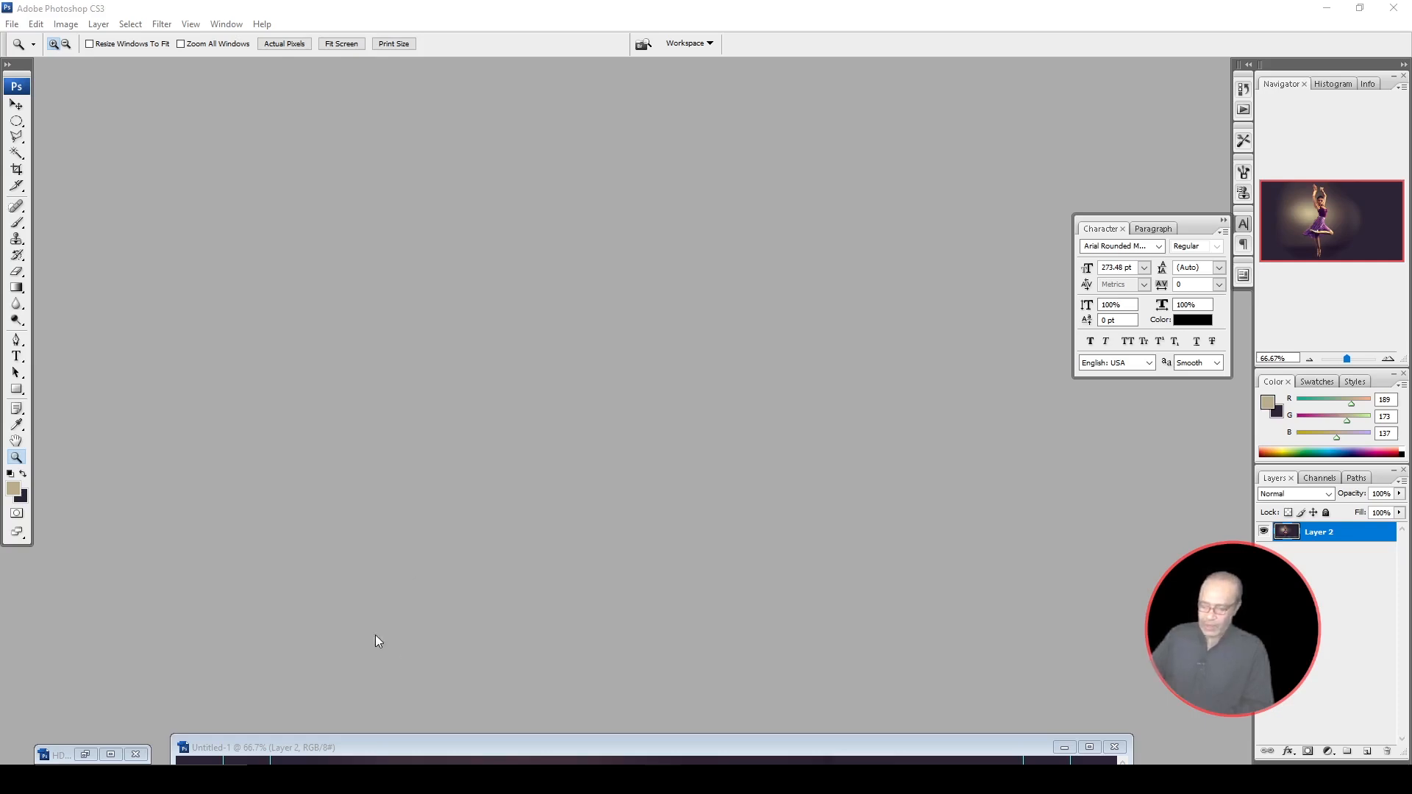
- Bring the dancer image window fully into view and add the text DANCE across the dancer's waist
drag(672, 747, 608, 167)
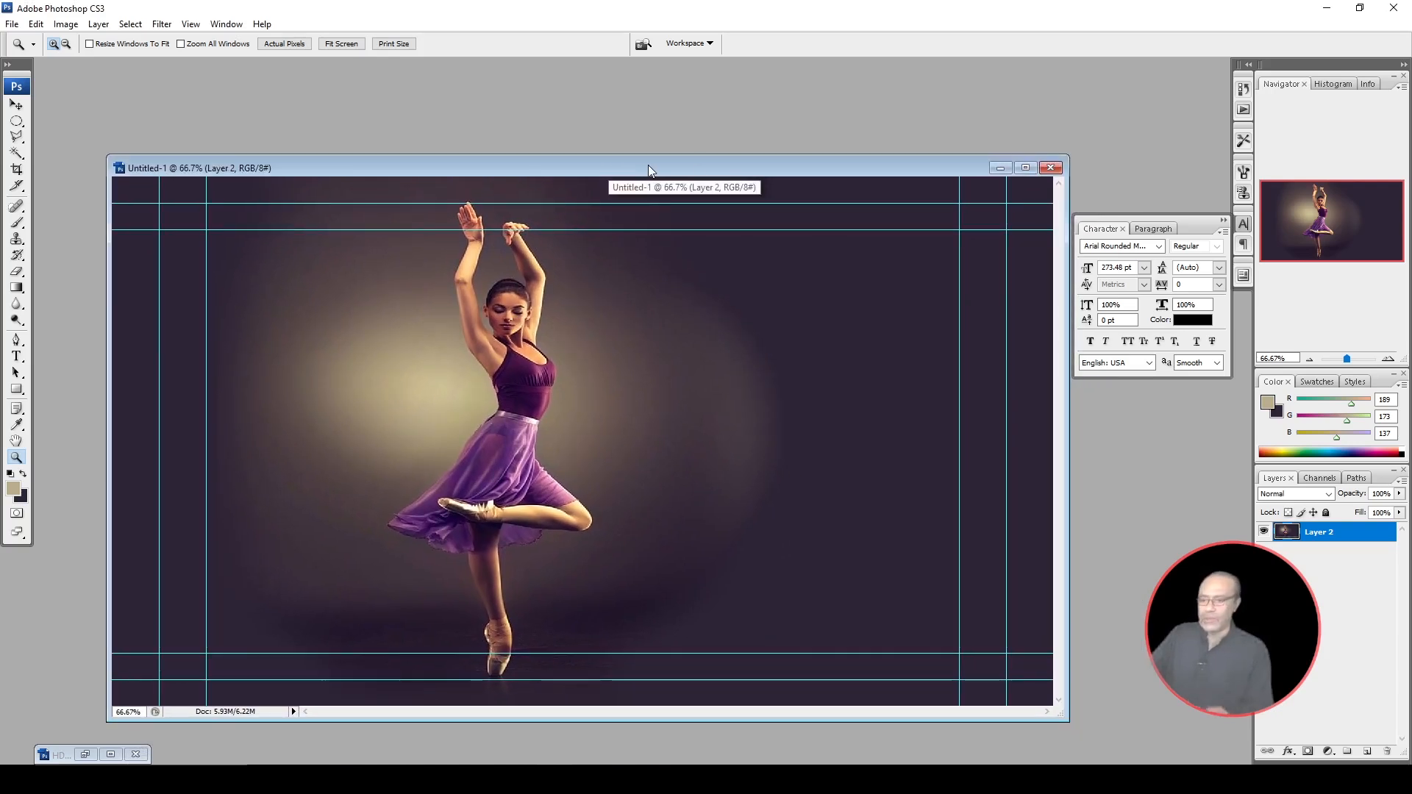
drag(738, 167, 732, 145)
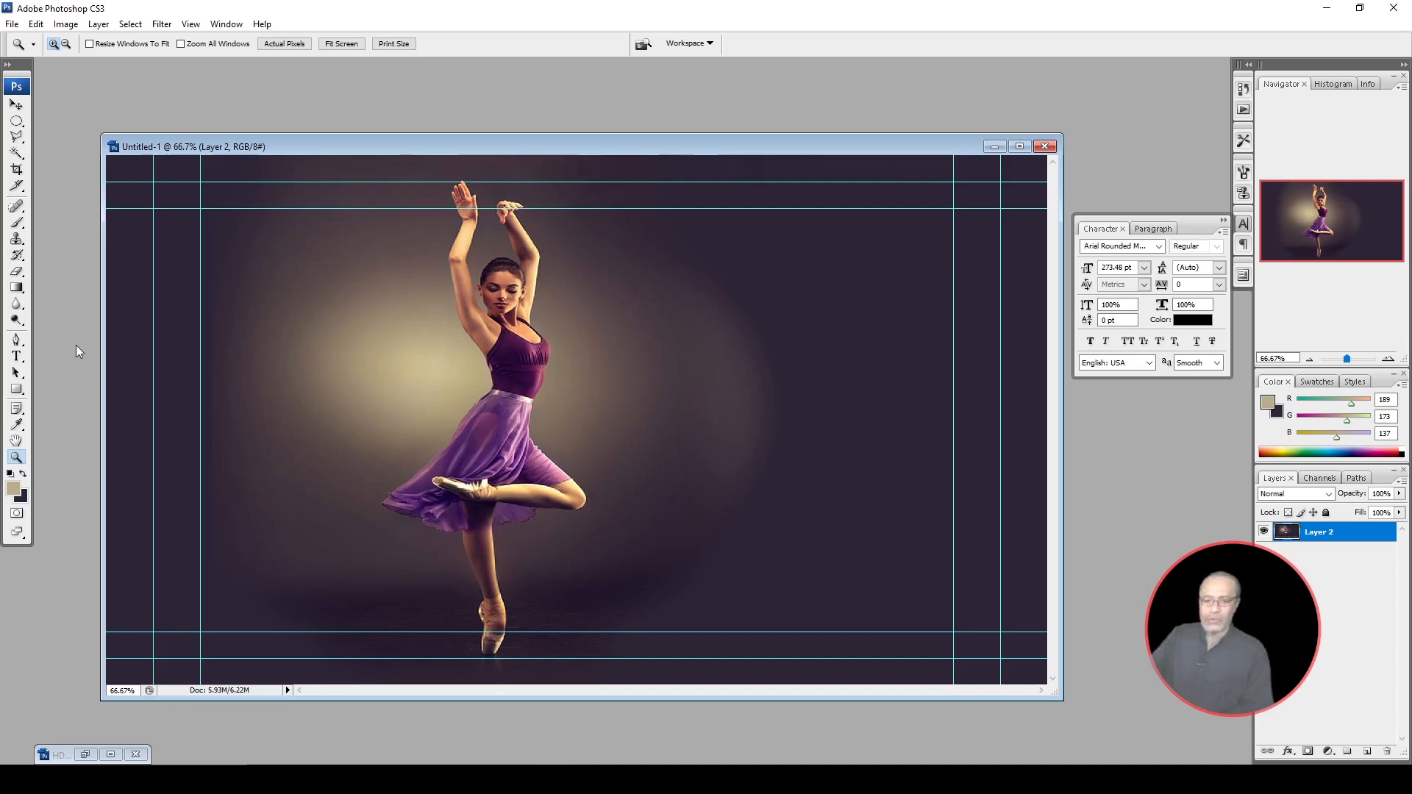
click(16, 356)
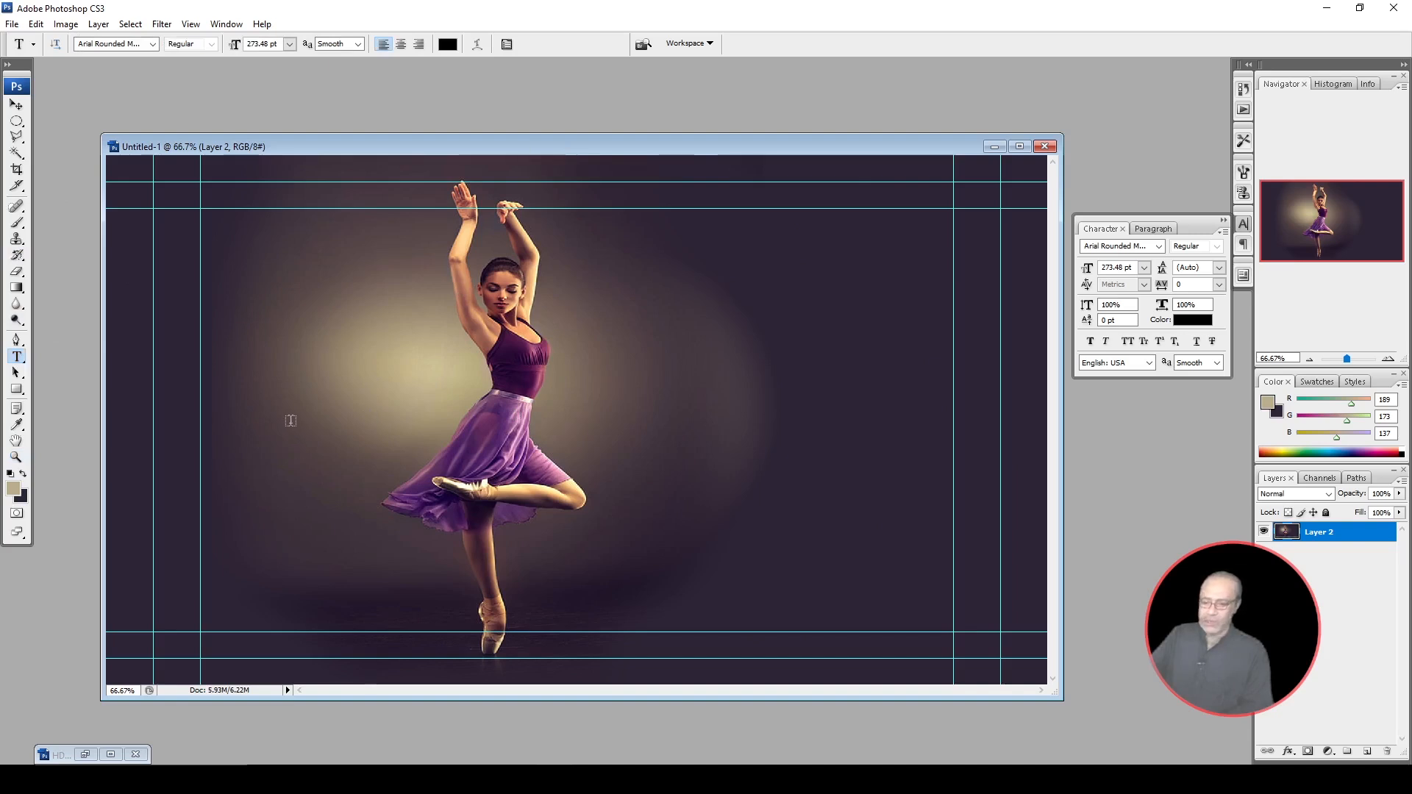
click(291, 421)
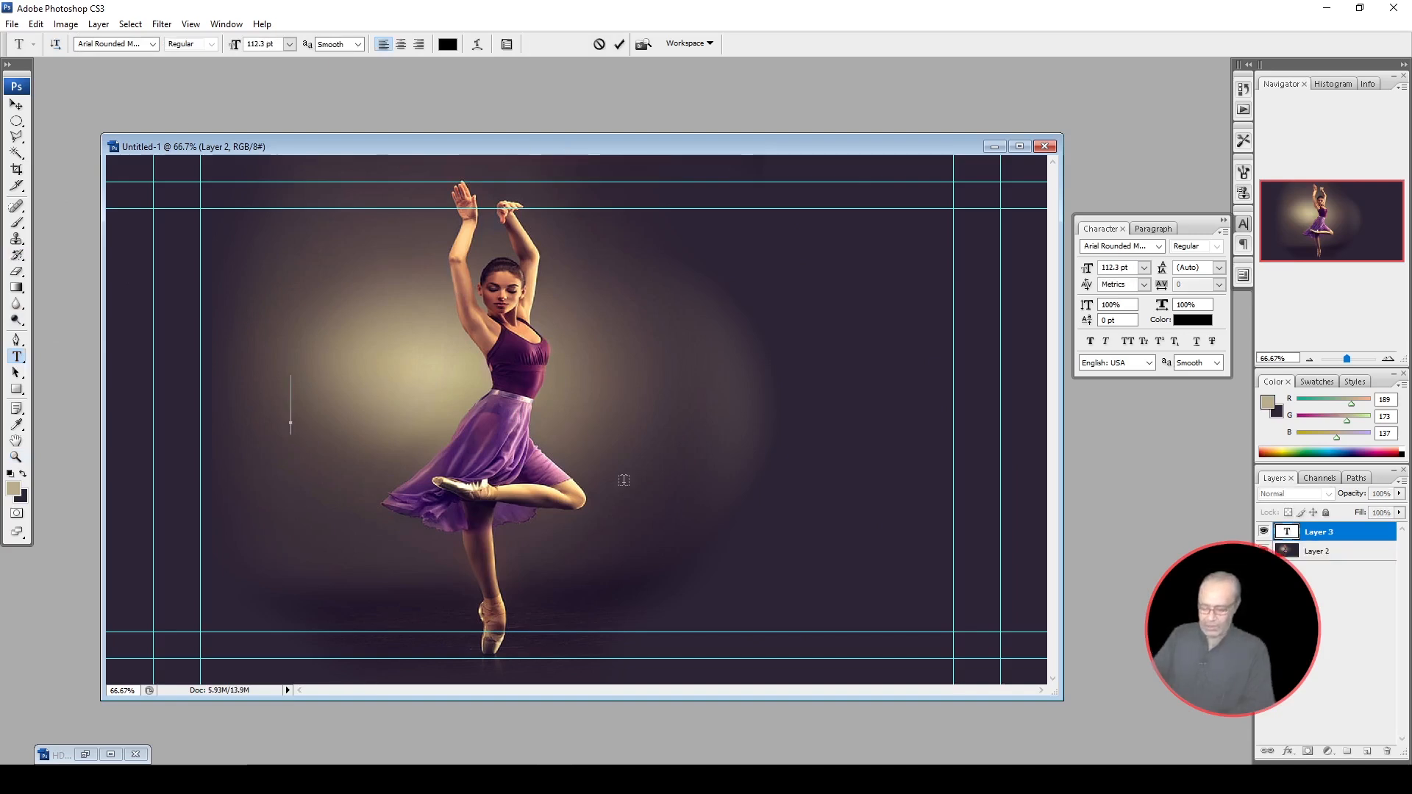
text(DANC)
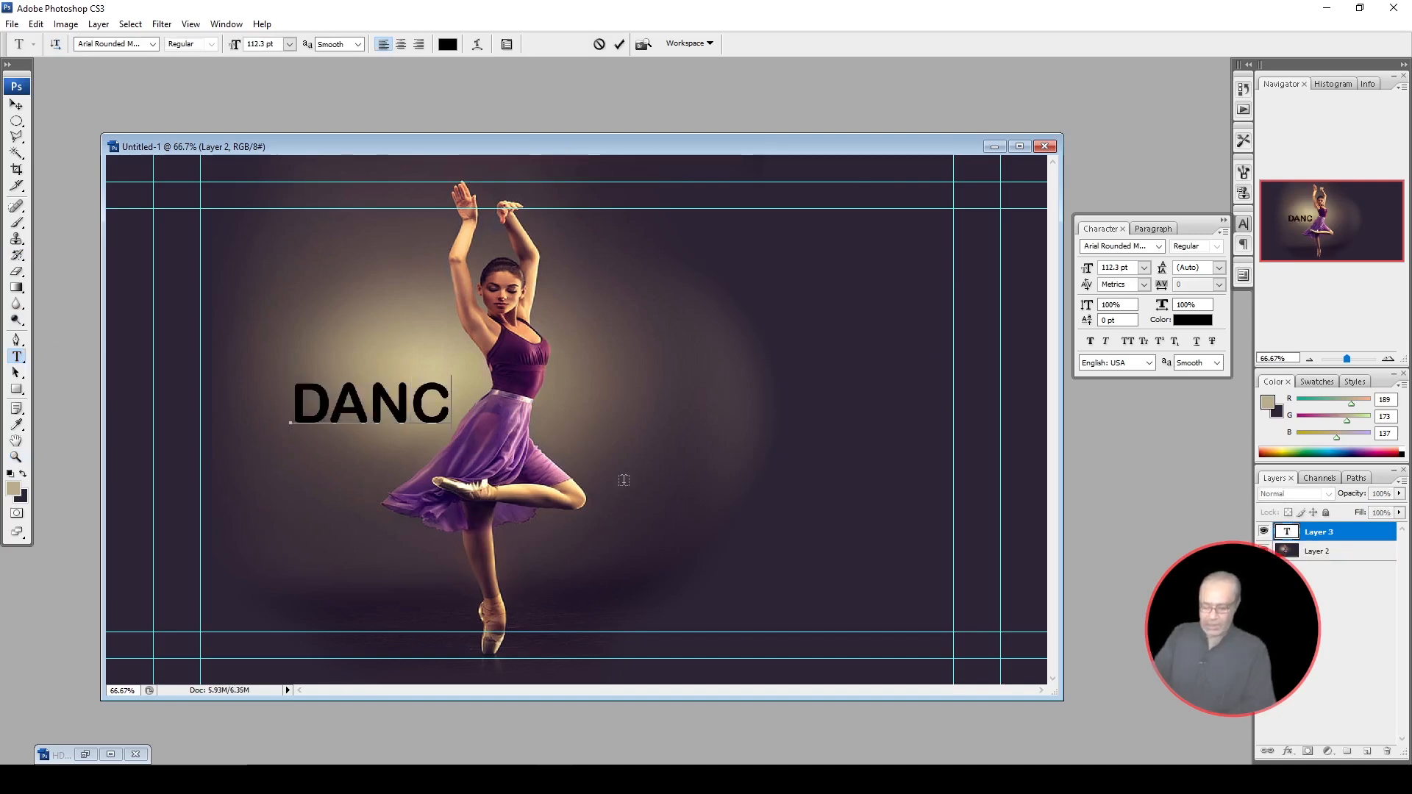
text(E)
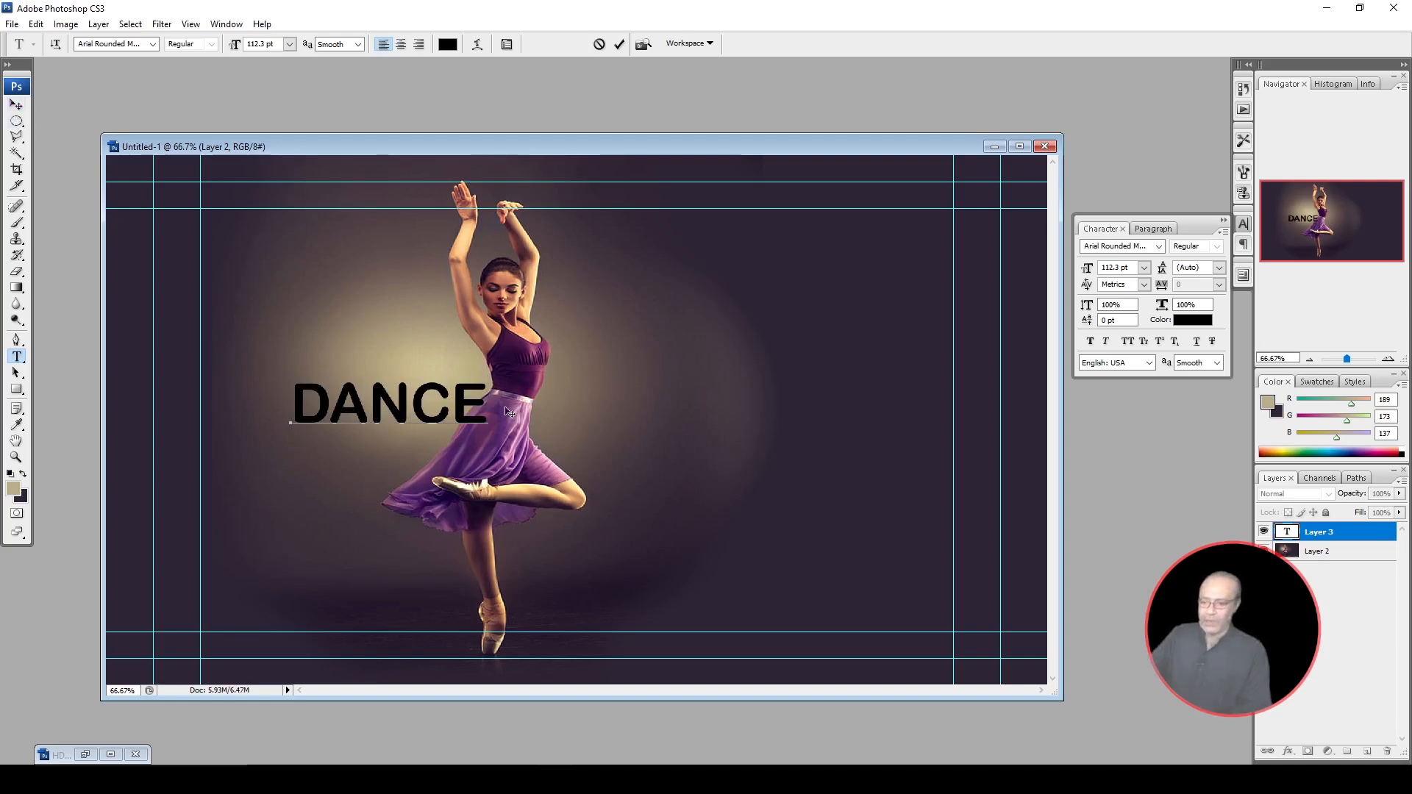
- Change the whole DANCE text's color to white (ffffff) and commit the text
key(ctrl+a)
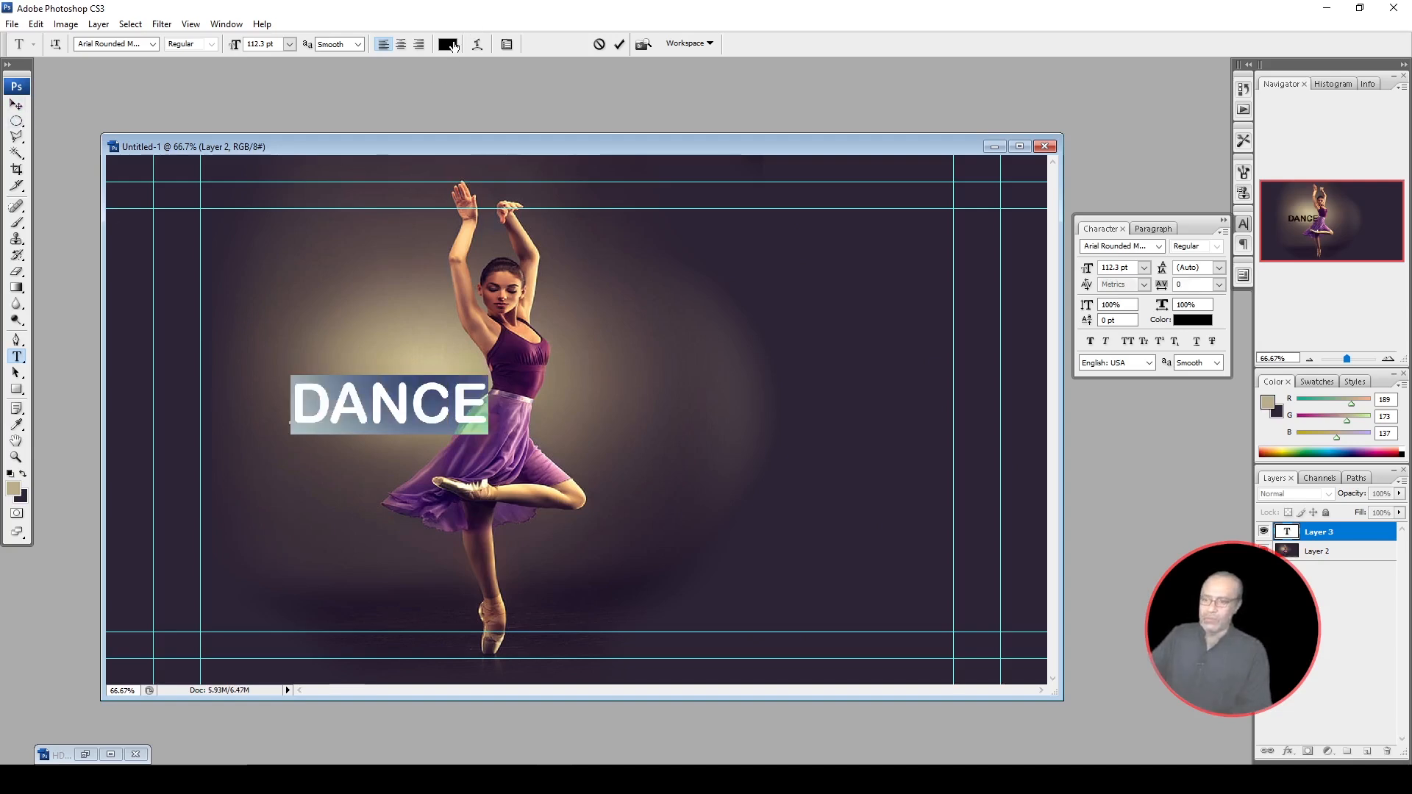
click(447, 44)
click(734, 458)
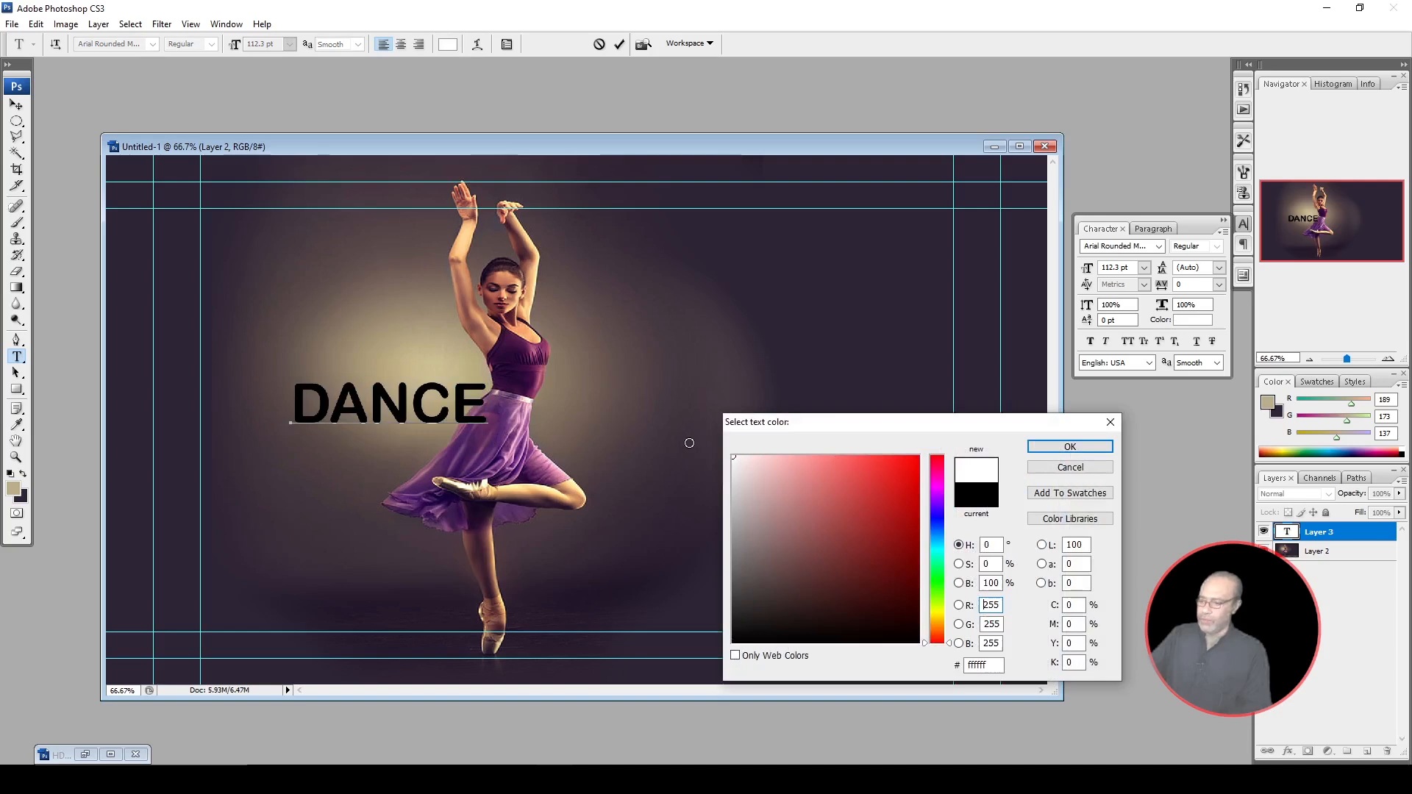
click(1083, 448)
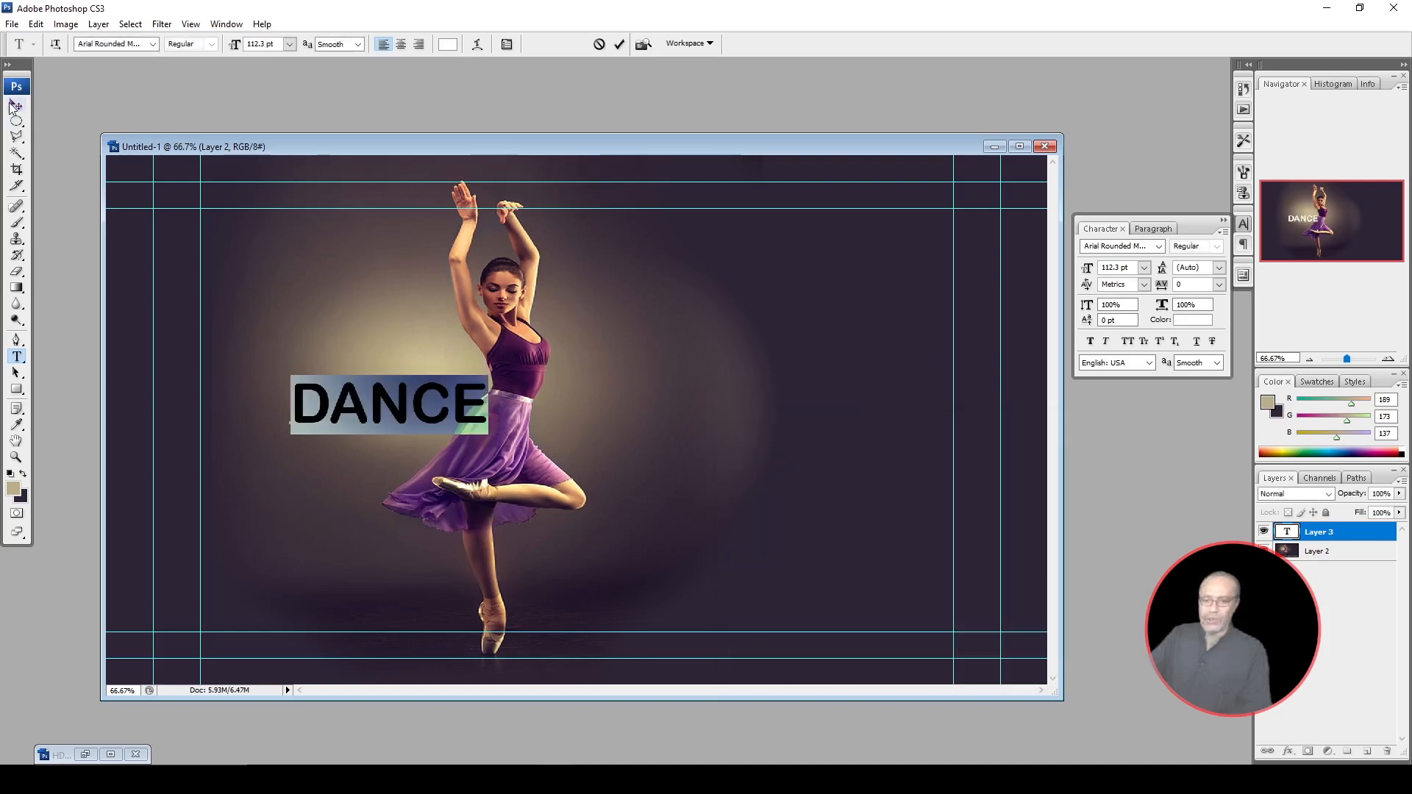
click(16, 121)
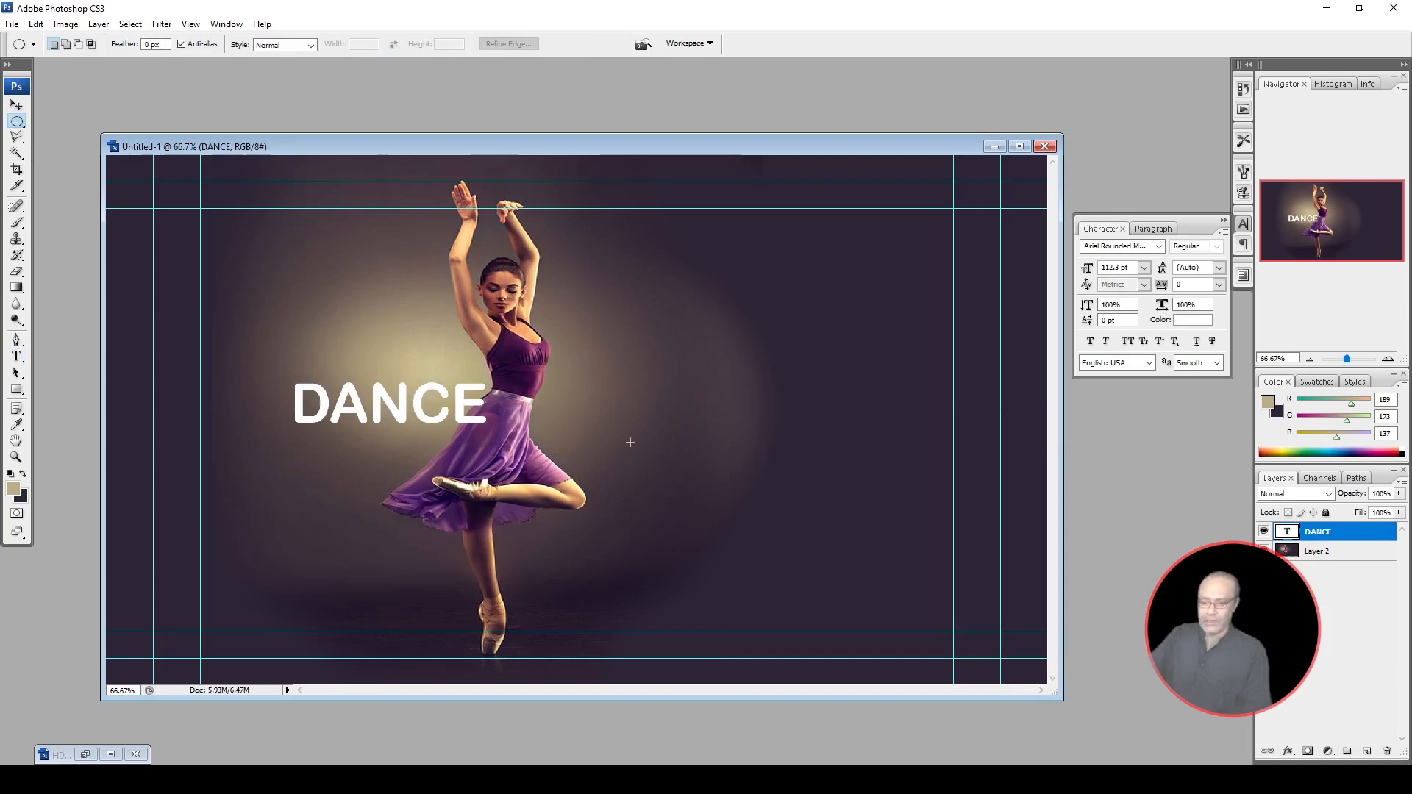
- Scale the DANCE text proportionally to about 181% and move it right so its D overlaps the dancer's skirt
key(ctrl+t)
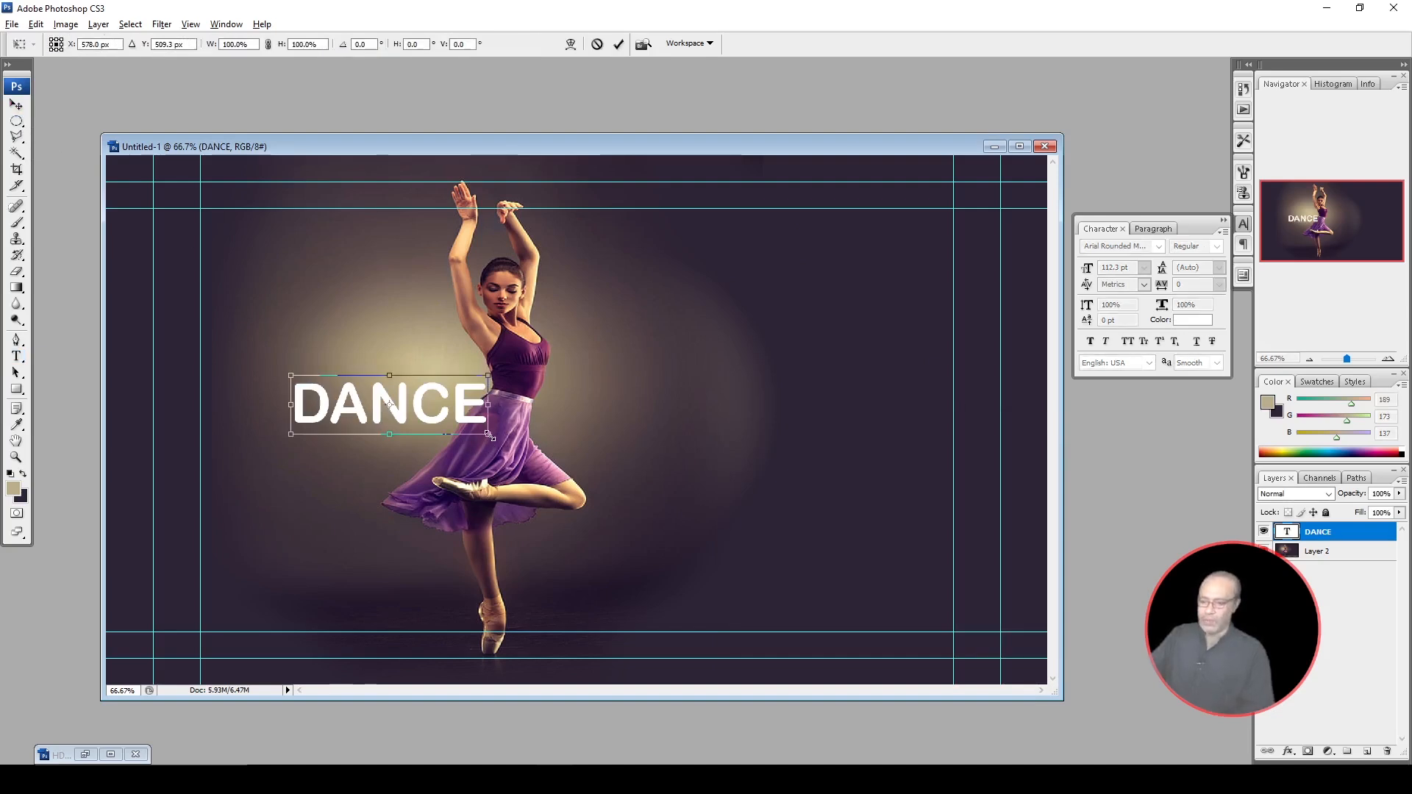
drag(489, 435, 568, 460)
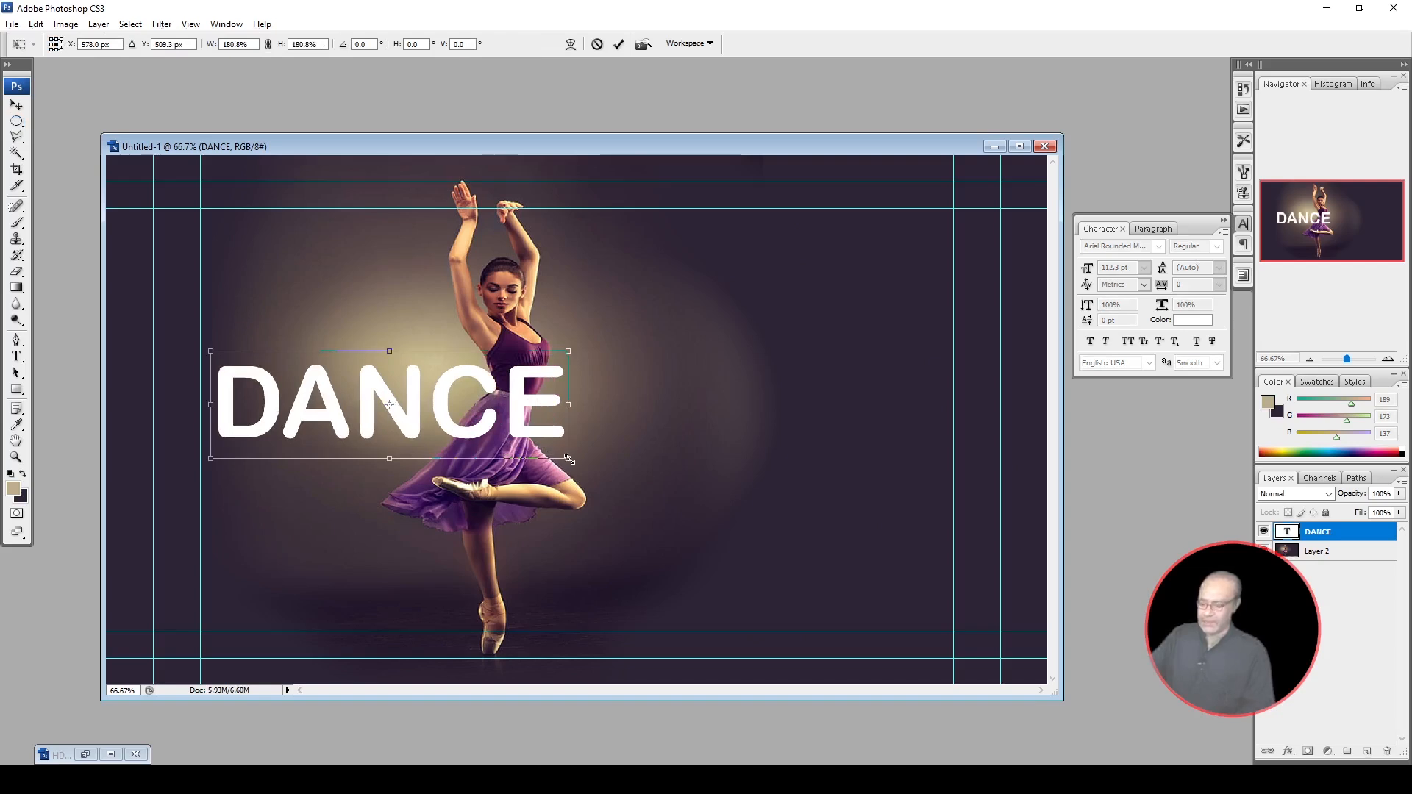
key(Return)
key(m)
key(v)
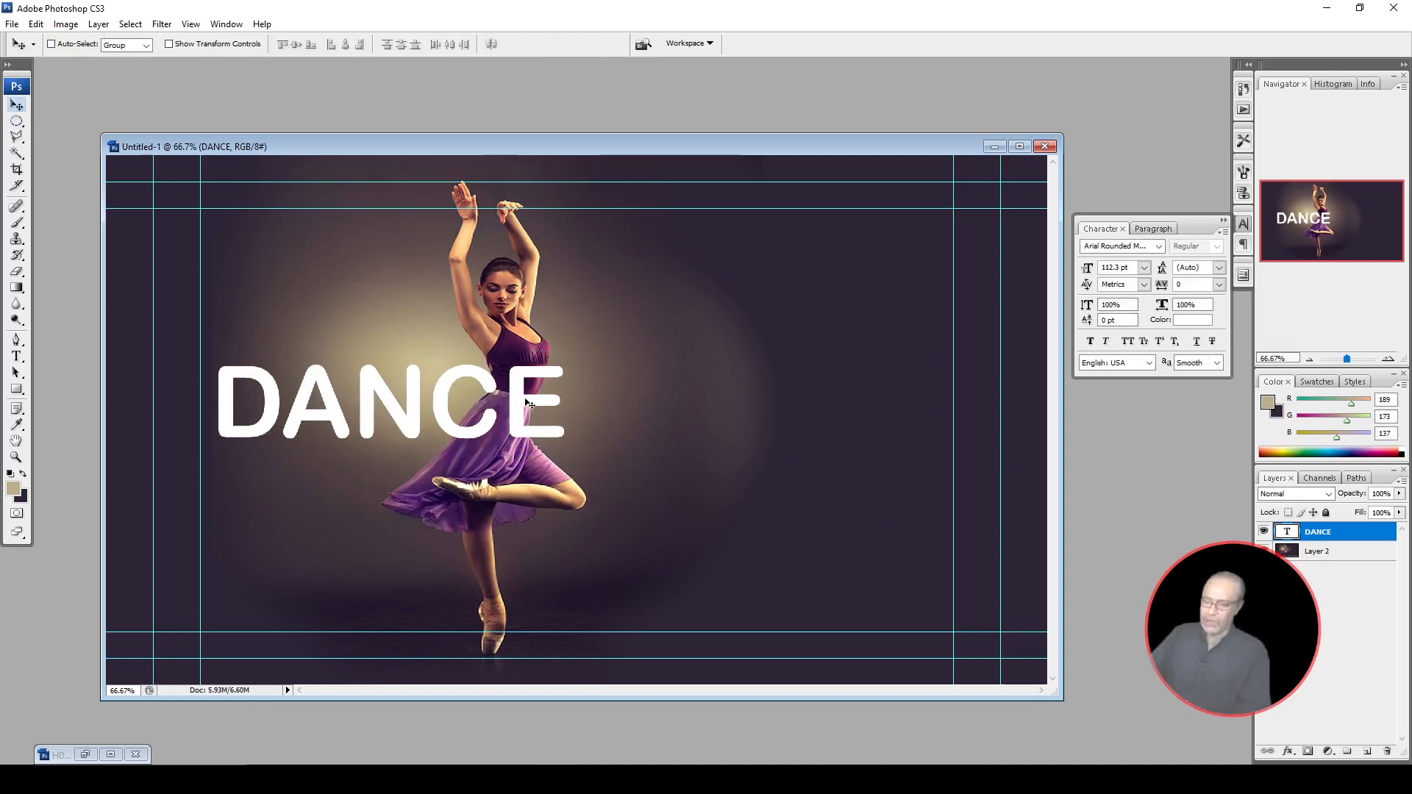
drag(523, 397, 772, 408)
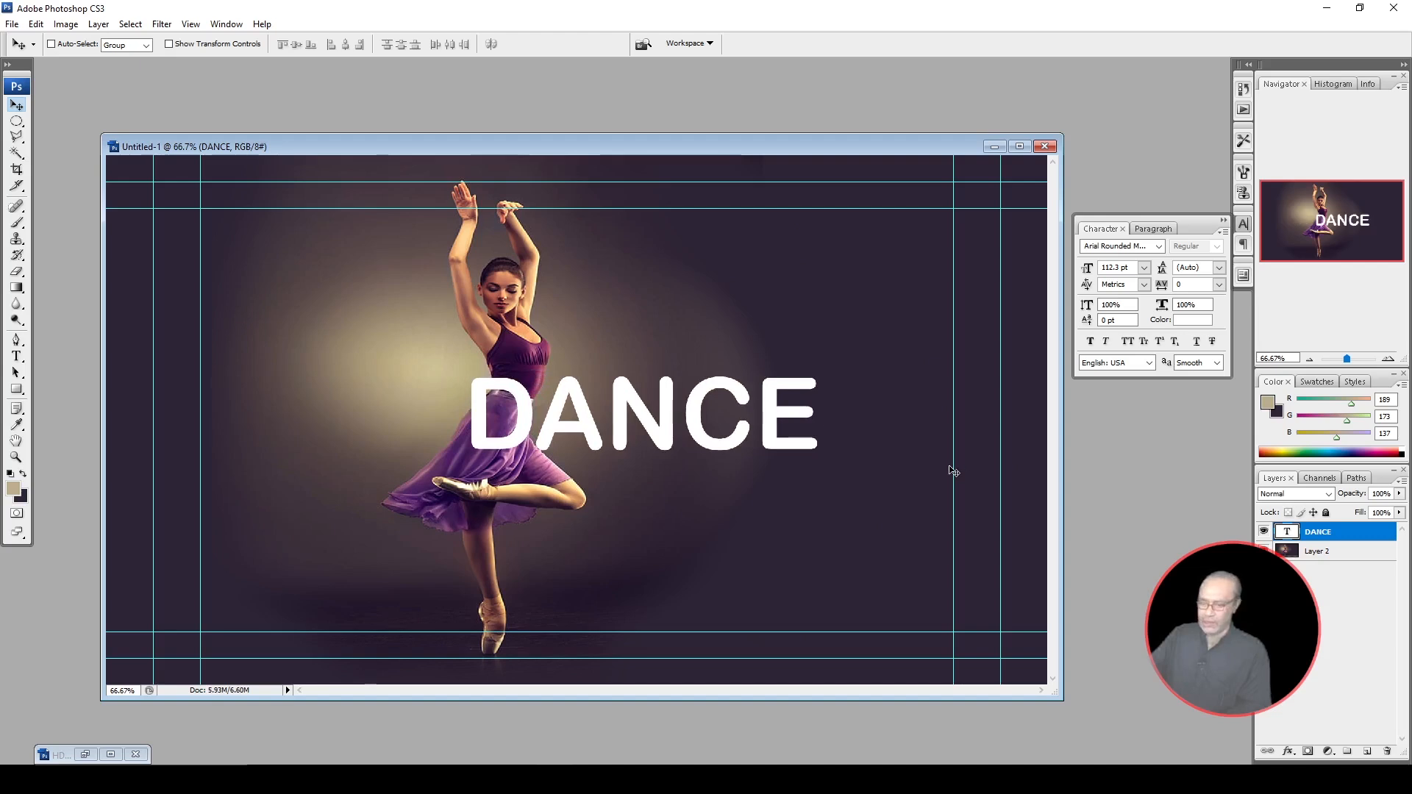
- Enlarge the DANCE text by a further 141.3% and shift it right so the D covers the dancer's waist
key(ctrl+t)
drag(820, 469, 885, 510)
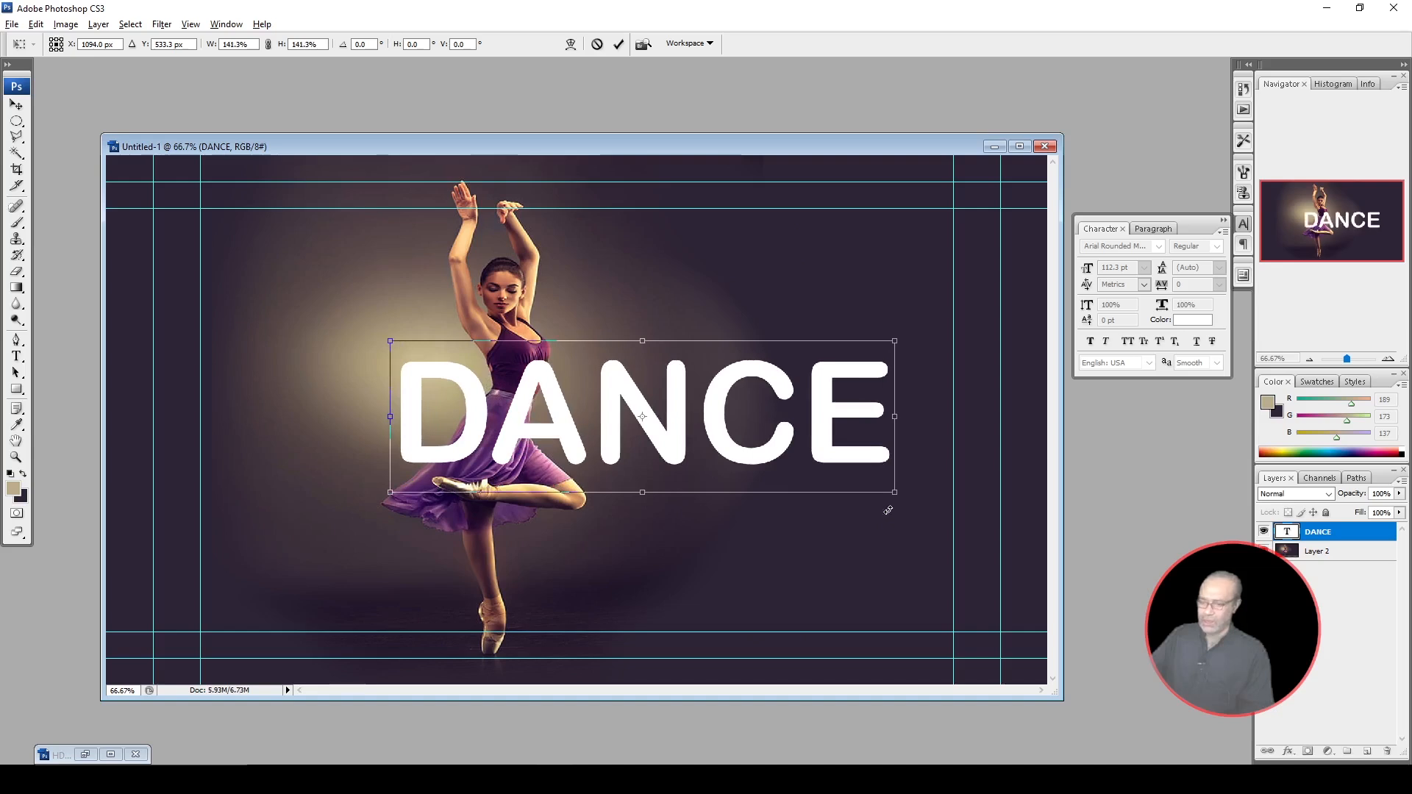
key(Return)
drag(556, 397, 587, 401)
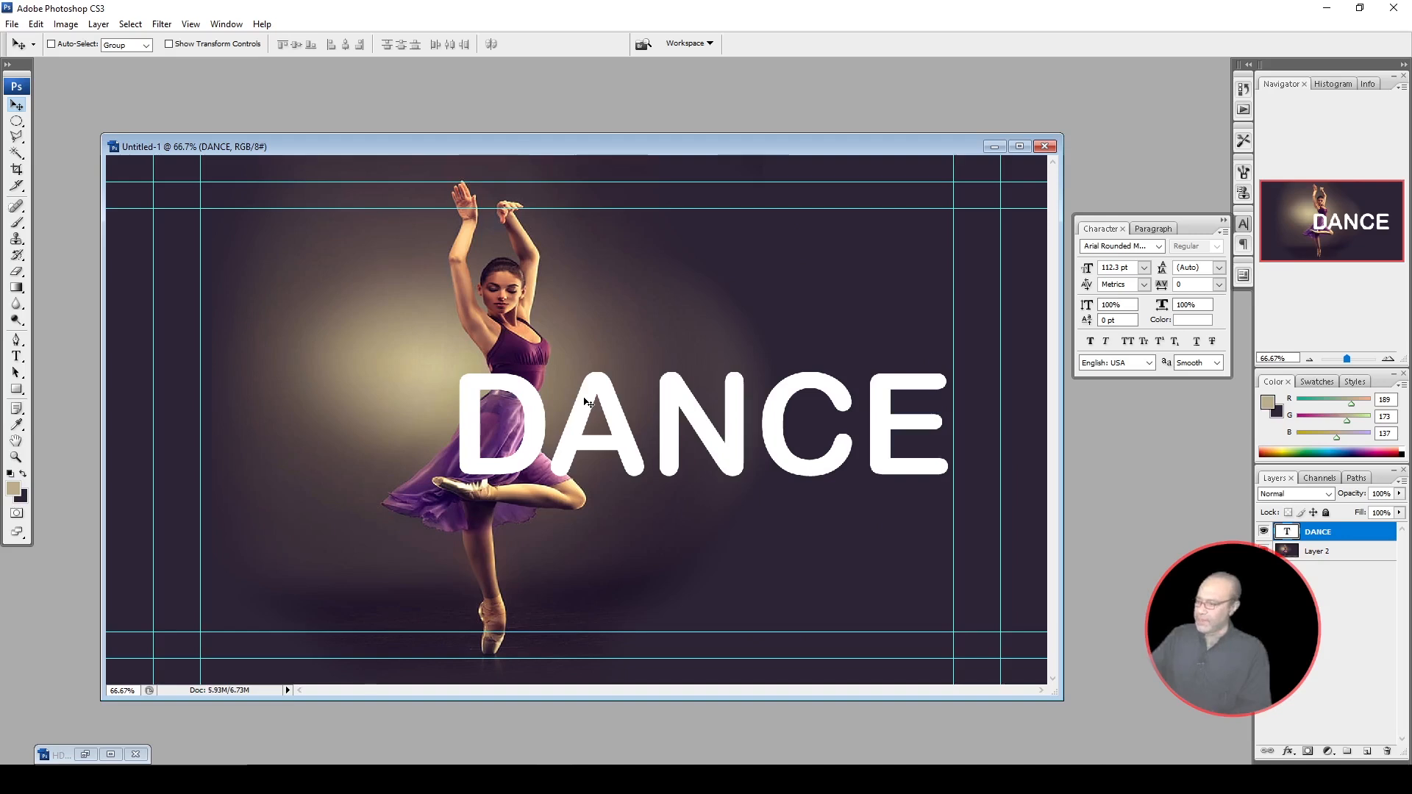
- Switch the active layer from the canvas to Layer 2 and back to the DANCE text layer
right_click(519, 390)
click(539, 399)
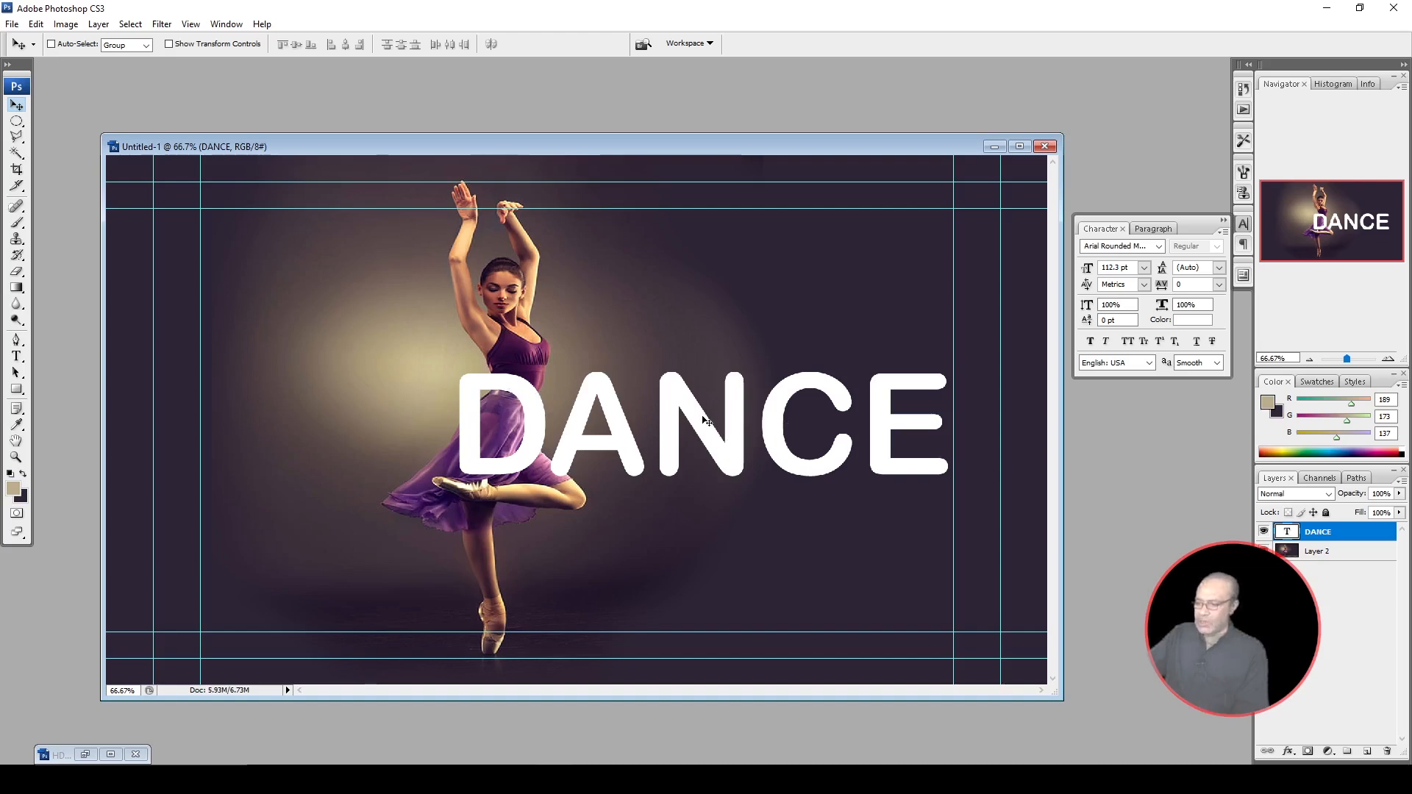
right_click(691, 402)
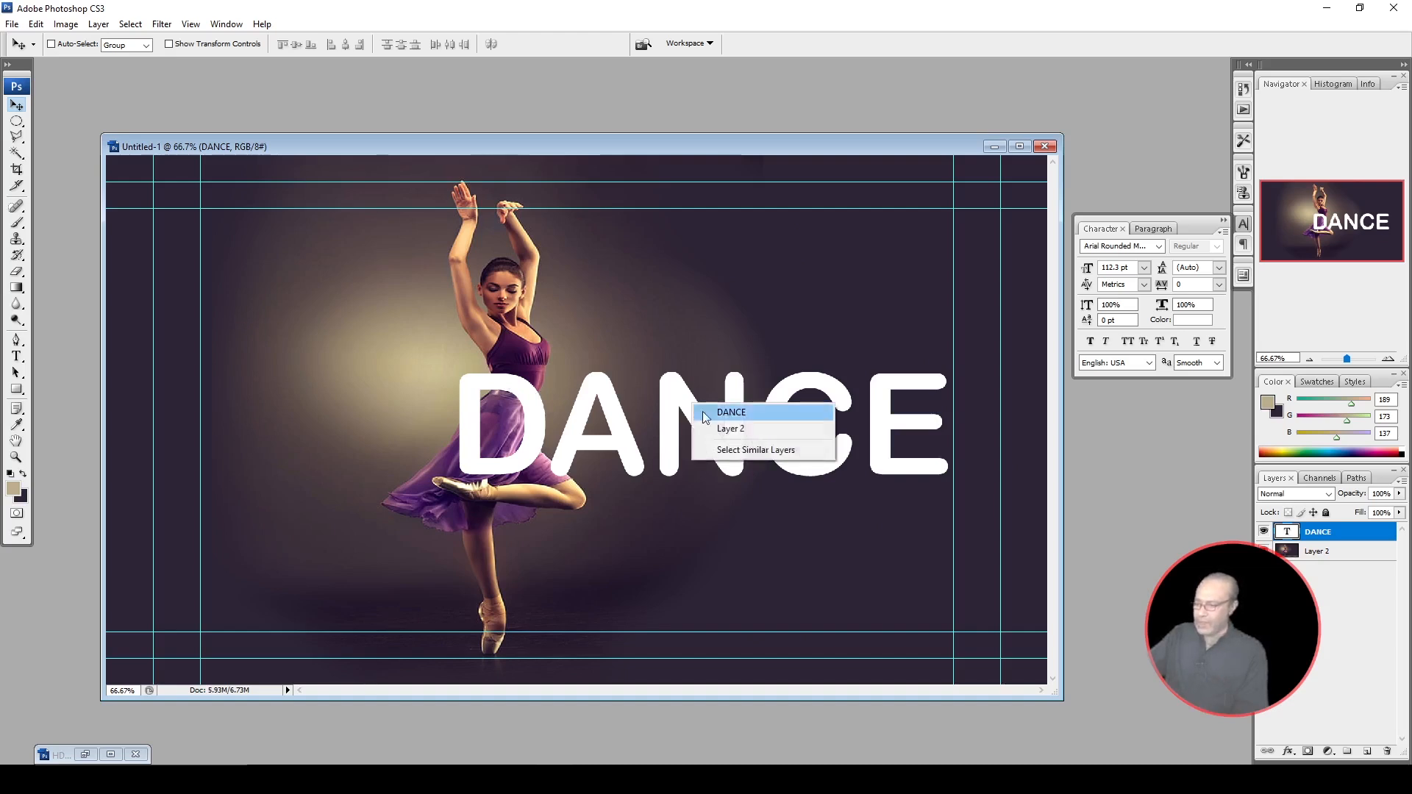
click(716, 431)
right_click(681, 405)
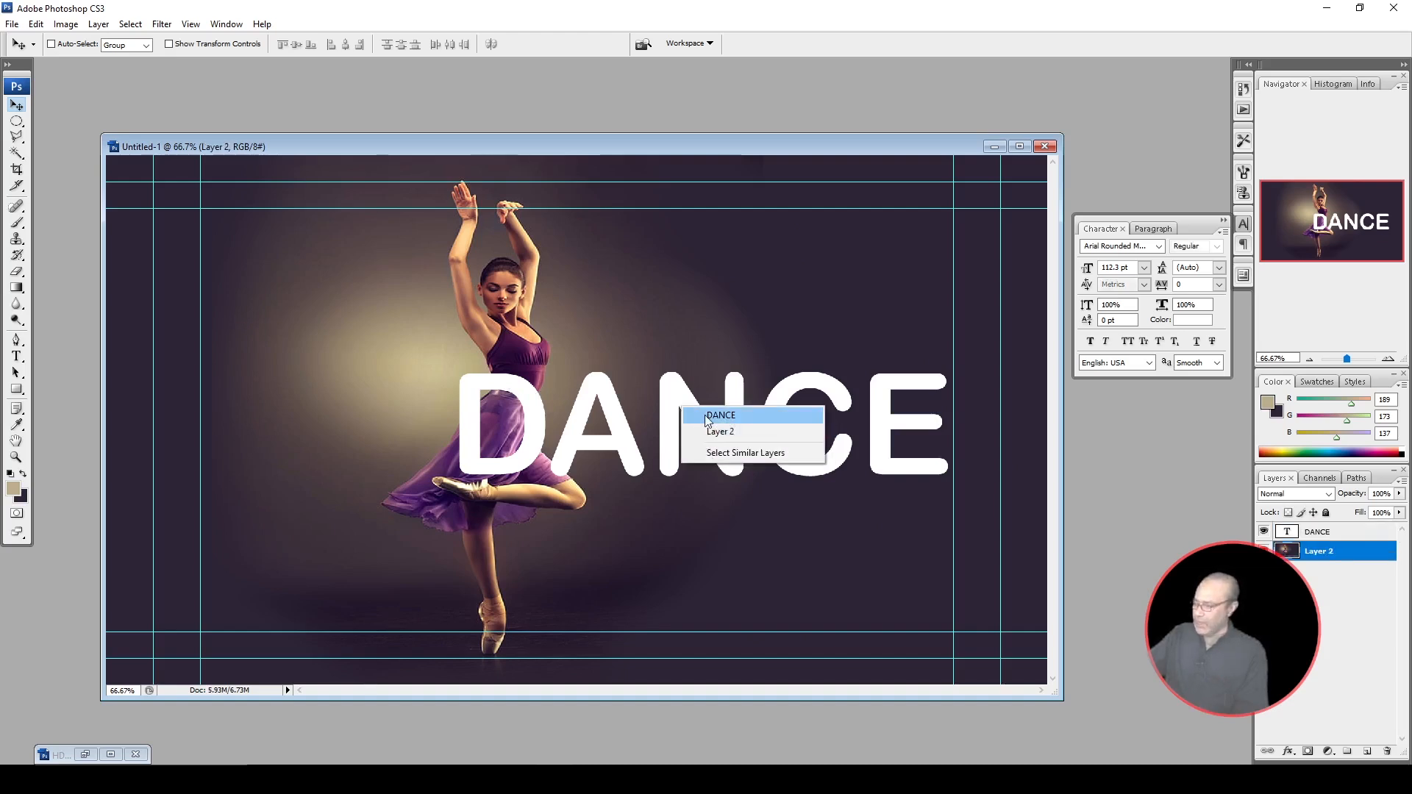
click(719, 414)
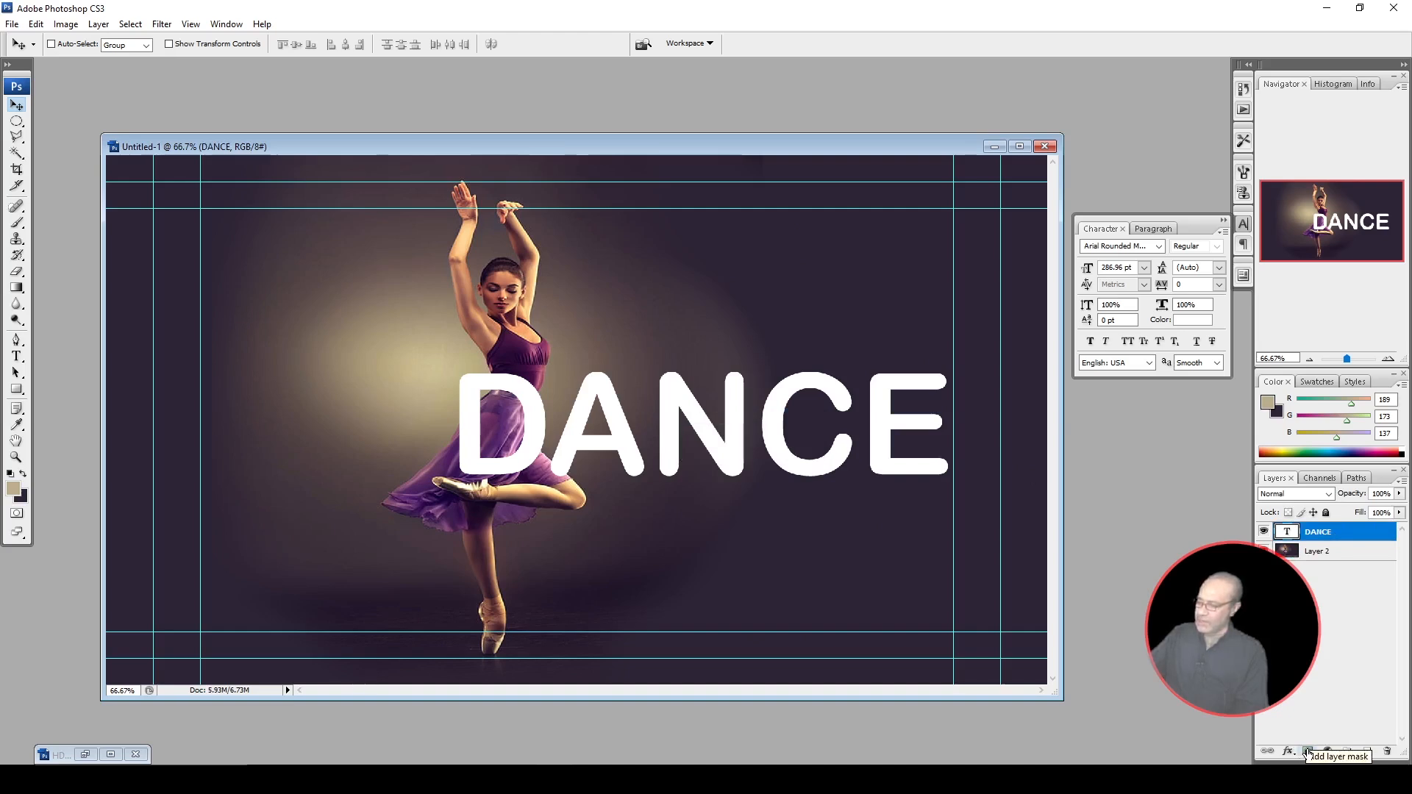
- Add a layer mask to the DANCE text layer and ready the Brush tool at size 45
click(1307, 751)
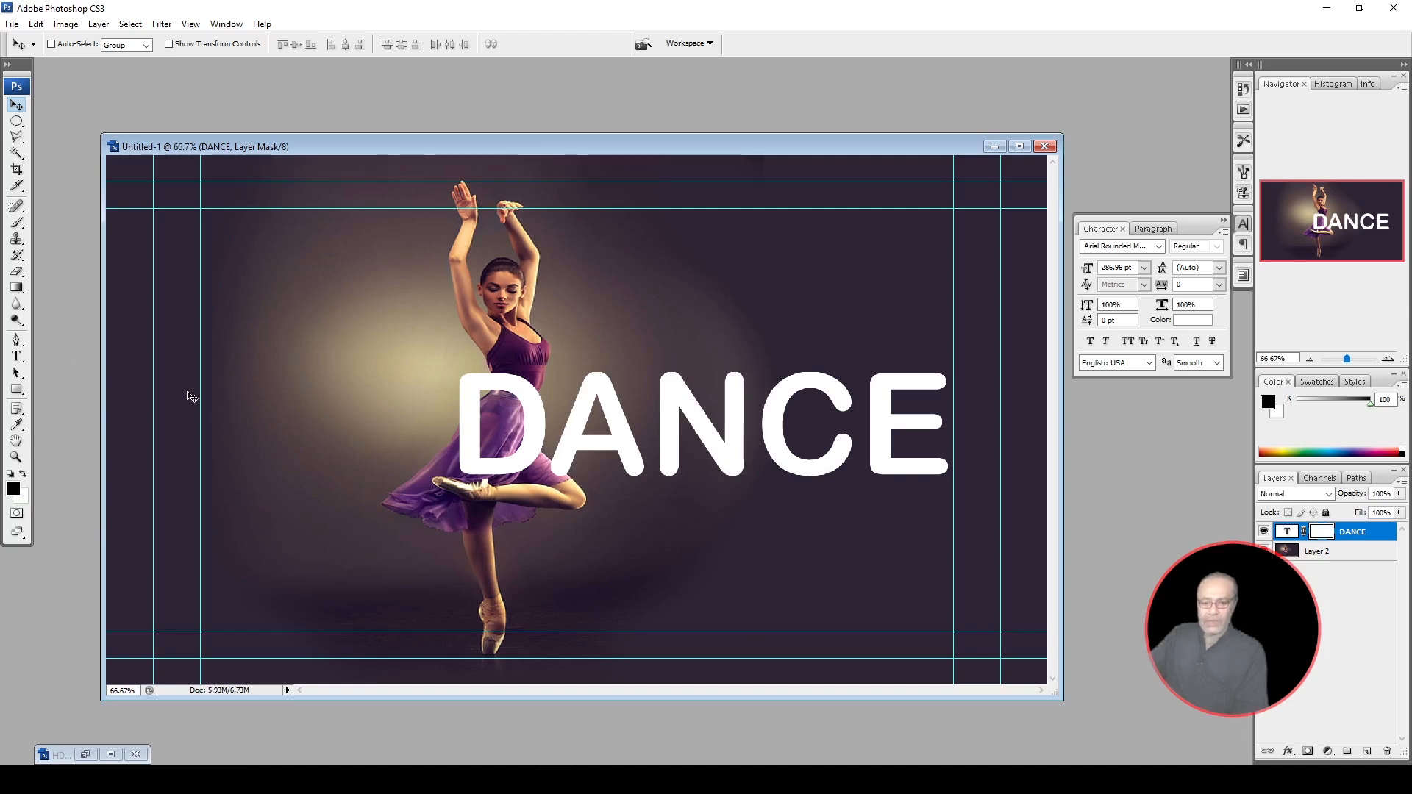
click(17, 224)
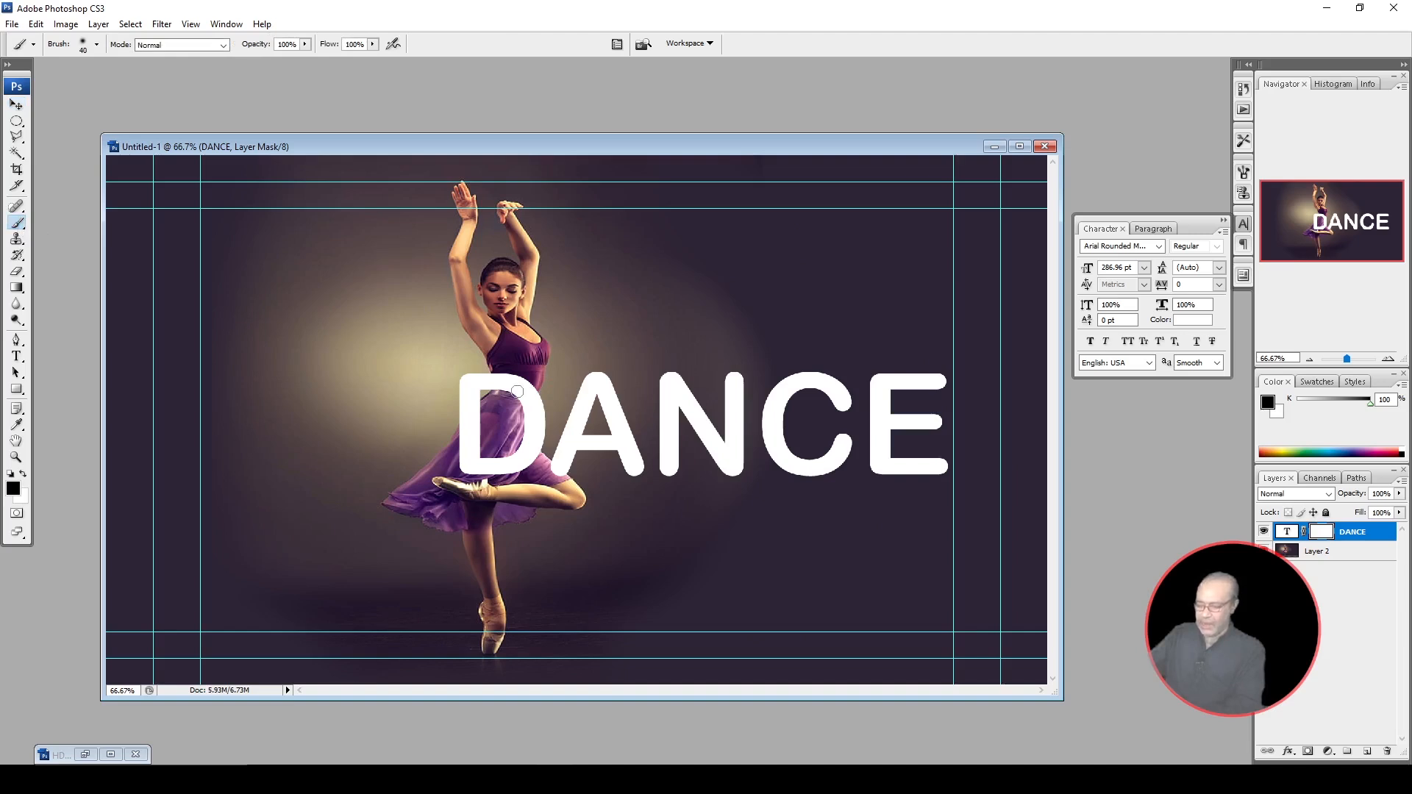
key(bracketright)
key(bracketright)
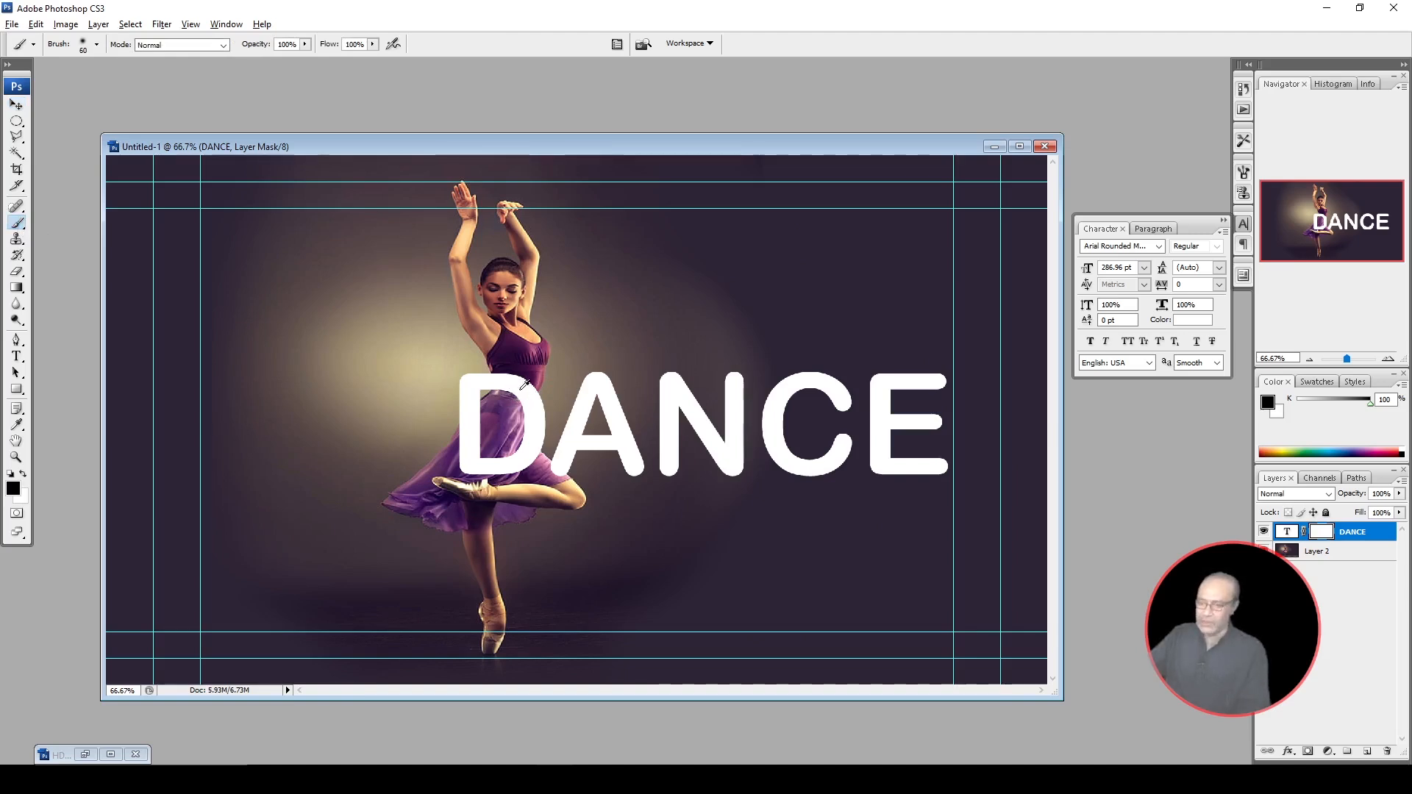
scroll(521, 388, up, 7)
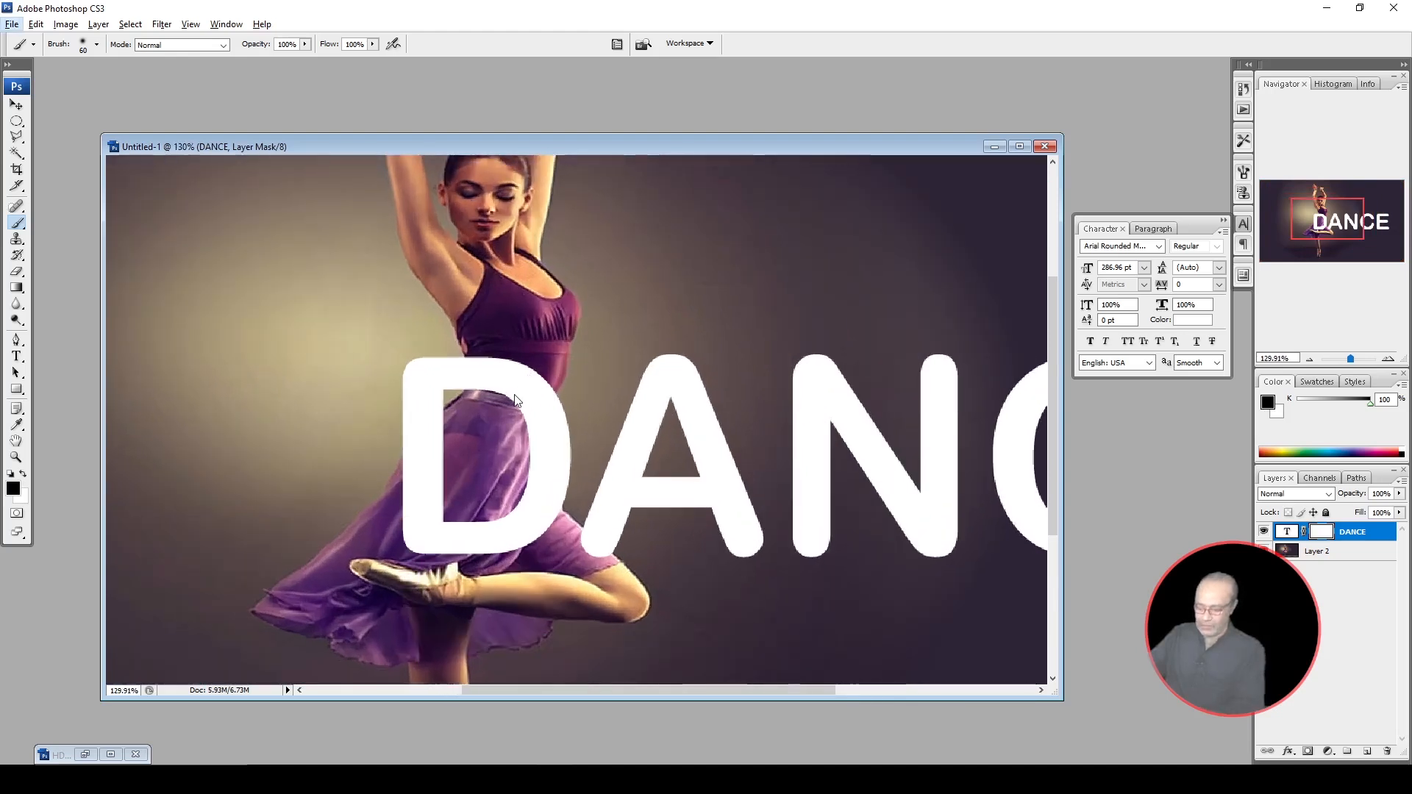
key(alt)
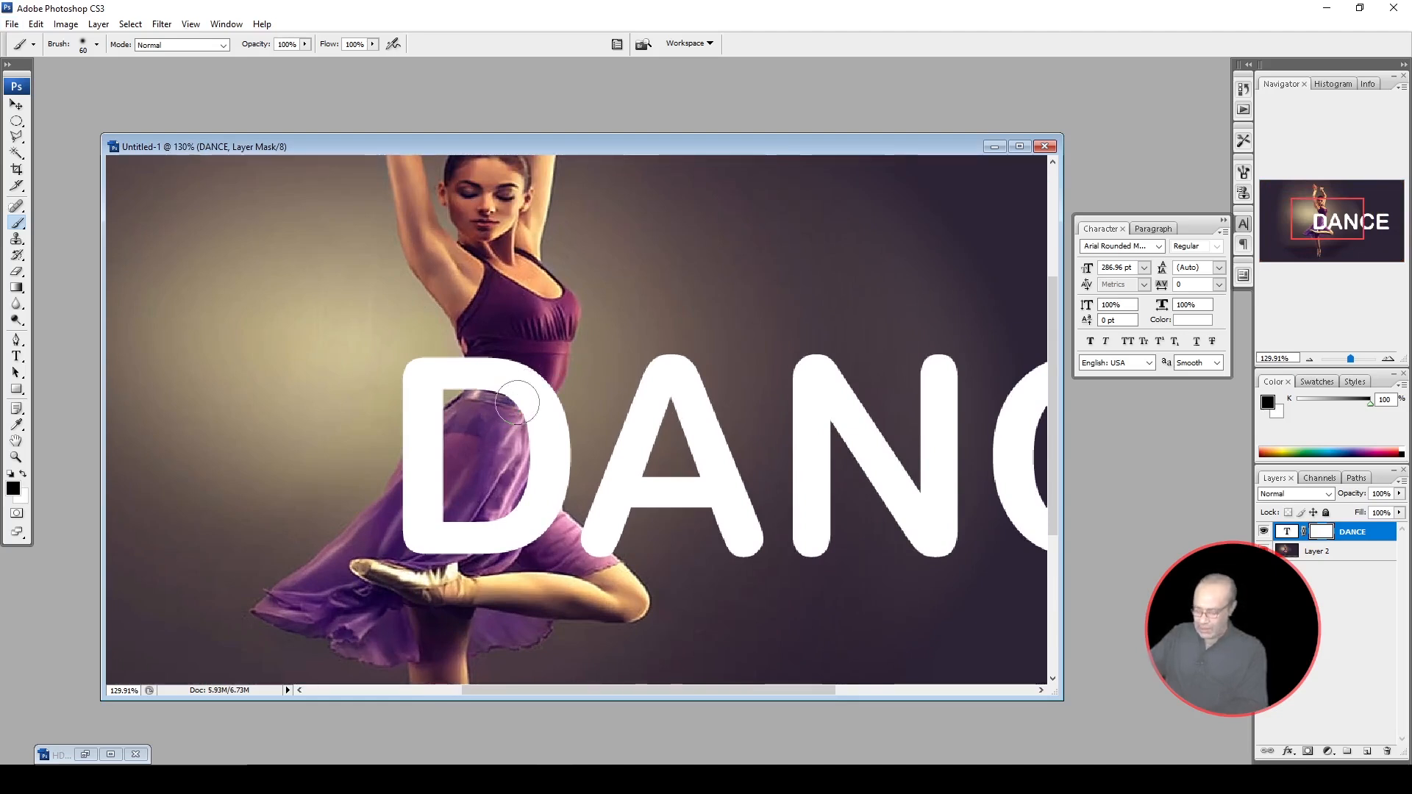
key(bracketleft)
key(bracketleft)
key(bracketleft)
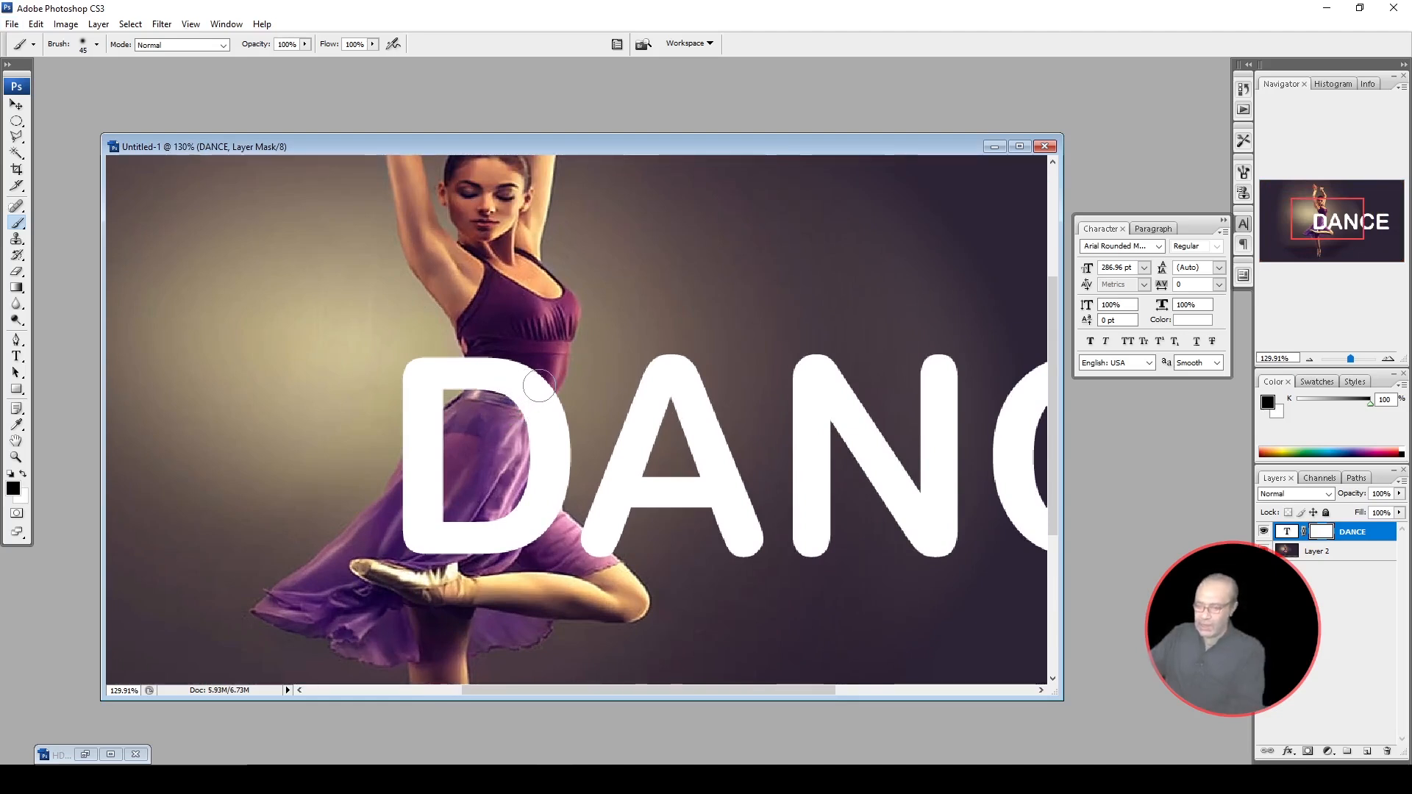
- Paint black on the text's layer mask to hide the upper part of the D over the dancer's waist and skirt
mouse_move(539, 386)
mouse_down()
mouse_move(510, 430)
mouse_move(540, 390)
mouse_move(513, 451)
mouse_move(533, 377)
mouse_move(501, 422)
mouse_move(528, 363)
mouse_move(511, 403)
mouse_move(511, 357)
mouse_move(497, 402)
mouse_move(492, 360)
mouse_move(483, 405)
mouse_move(485, 368)
mouse_up()
mouse_move(481, 347)
mouse_down()
mouse_move(473, 409)
mouse_move(486, 369)
mouse_move(493, 430)
mouse_move(521, 410)
mouse_move(510, 465)
mouse_move(527, 395)
mouse_move(511, 473)
mouse_move(522, 434)
mouse_up()
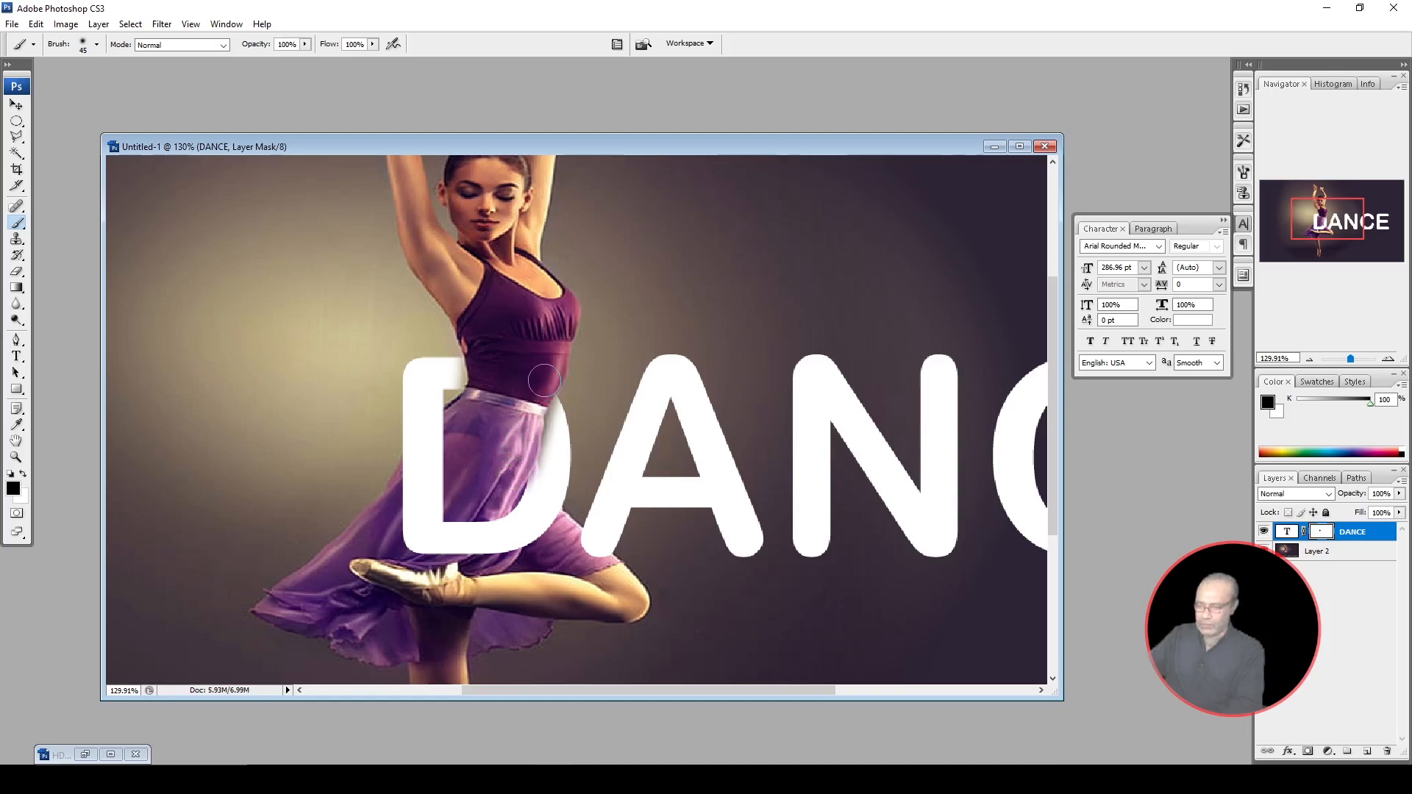
drag(546, 381, 543, 402)
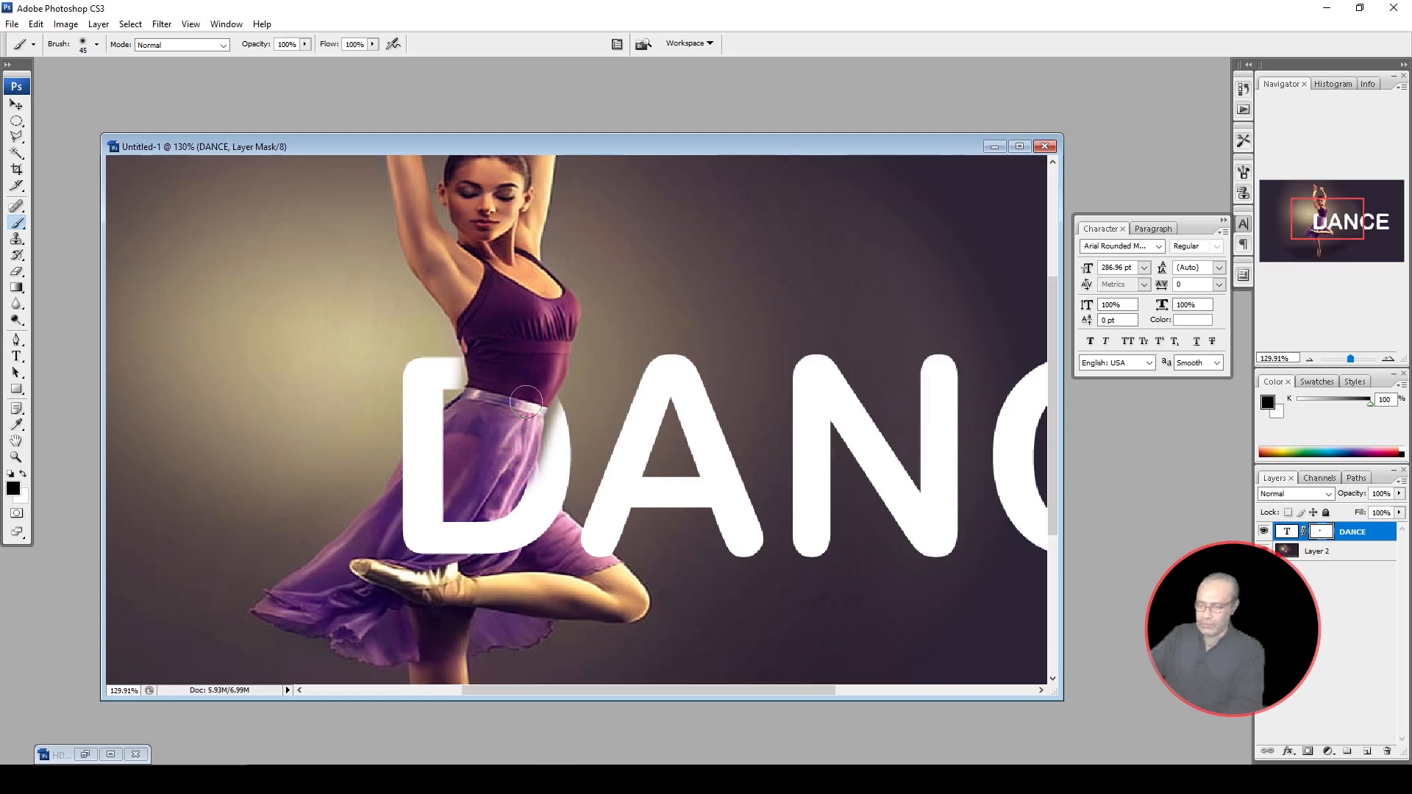
drag(508, 475, 512, 460)
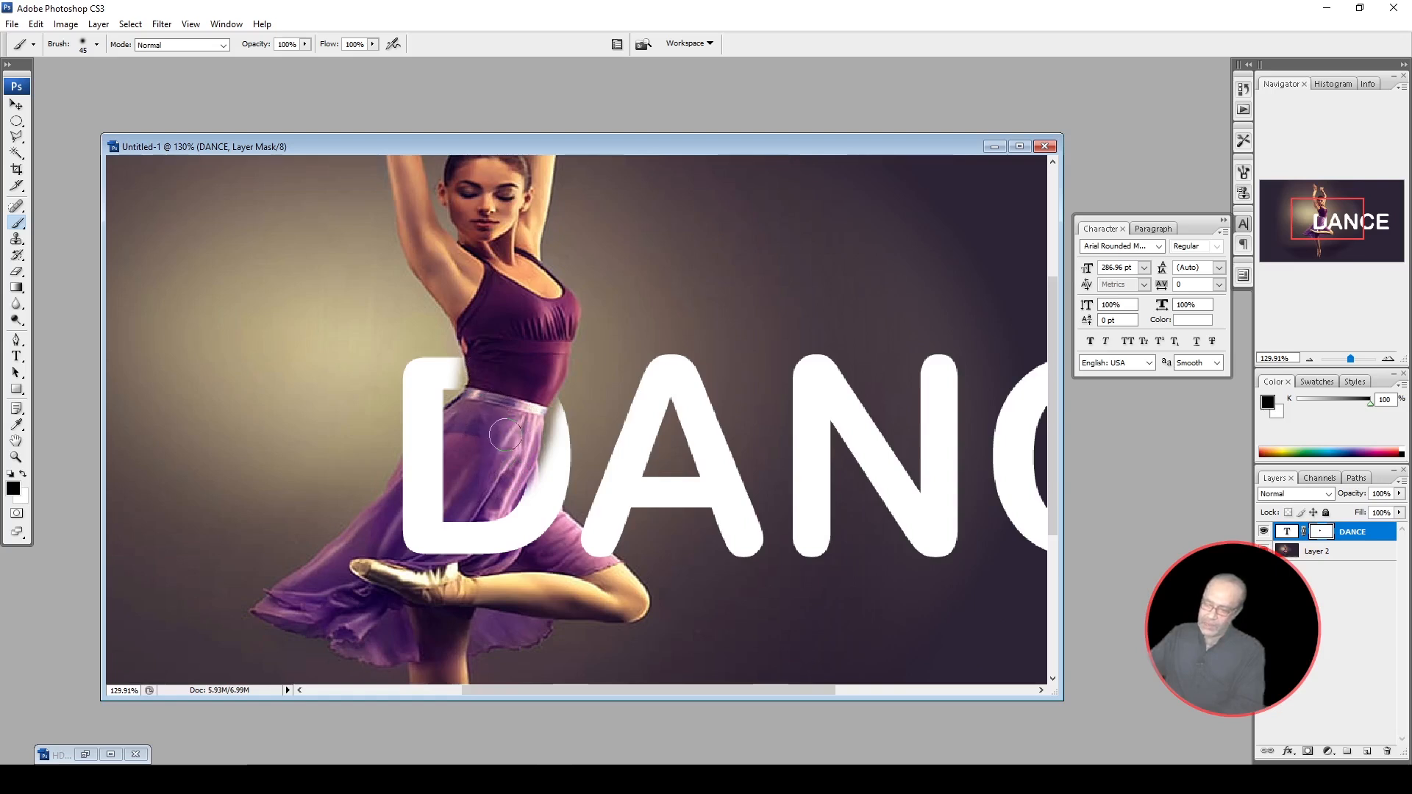
scroll(531, 414, down, 1)
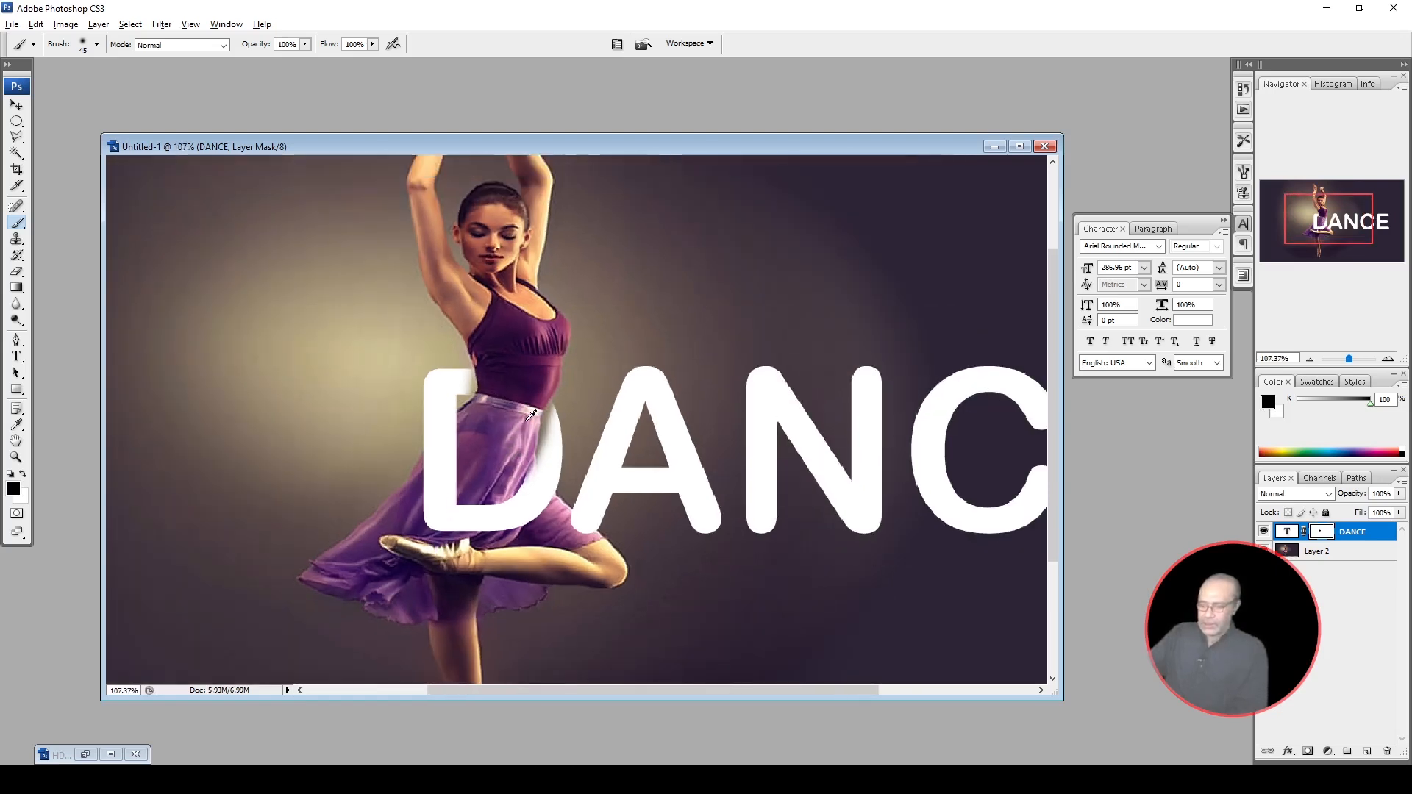
click(16, 121)
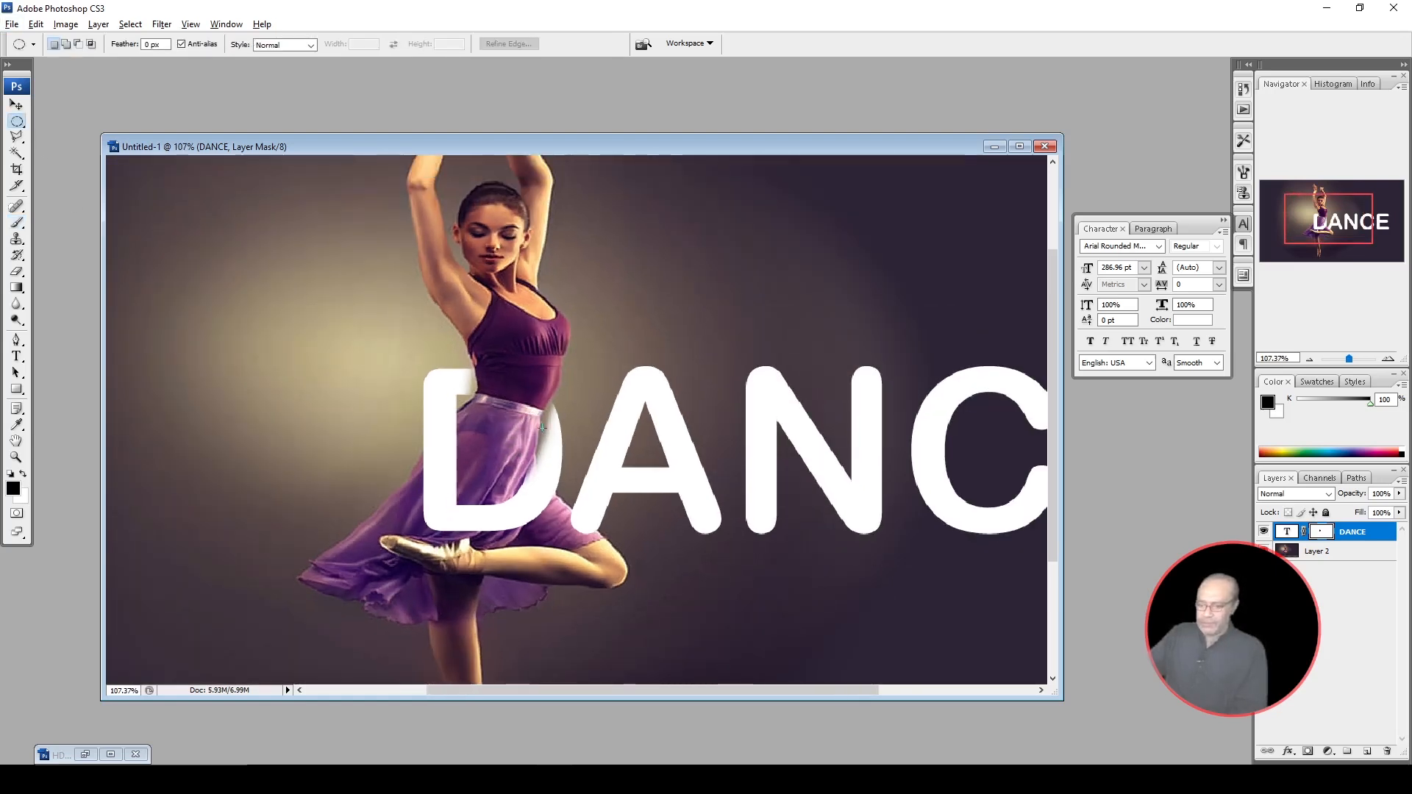
scroll(542, 427, down, 3)
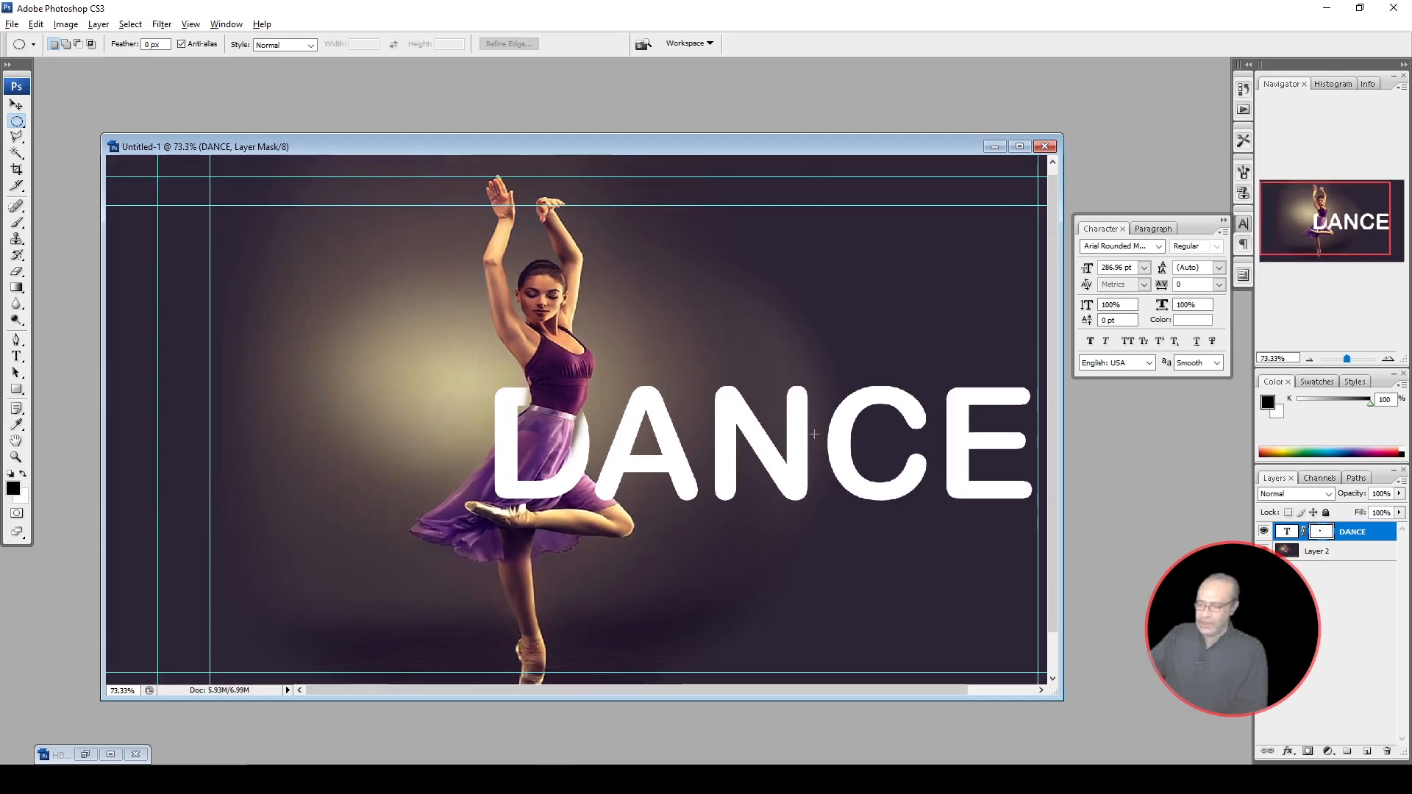
scroll(814, 434, down, 1)
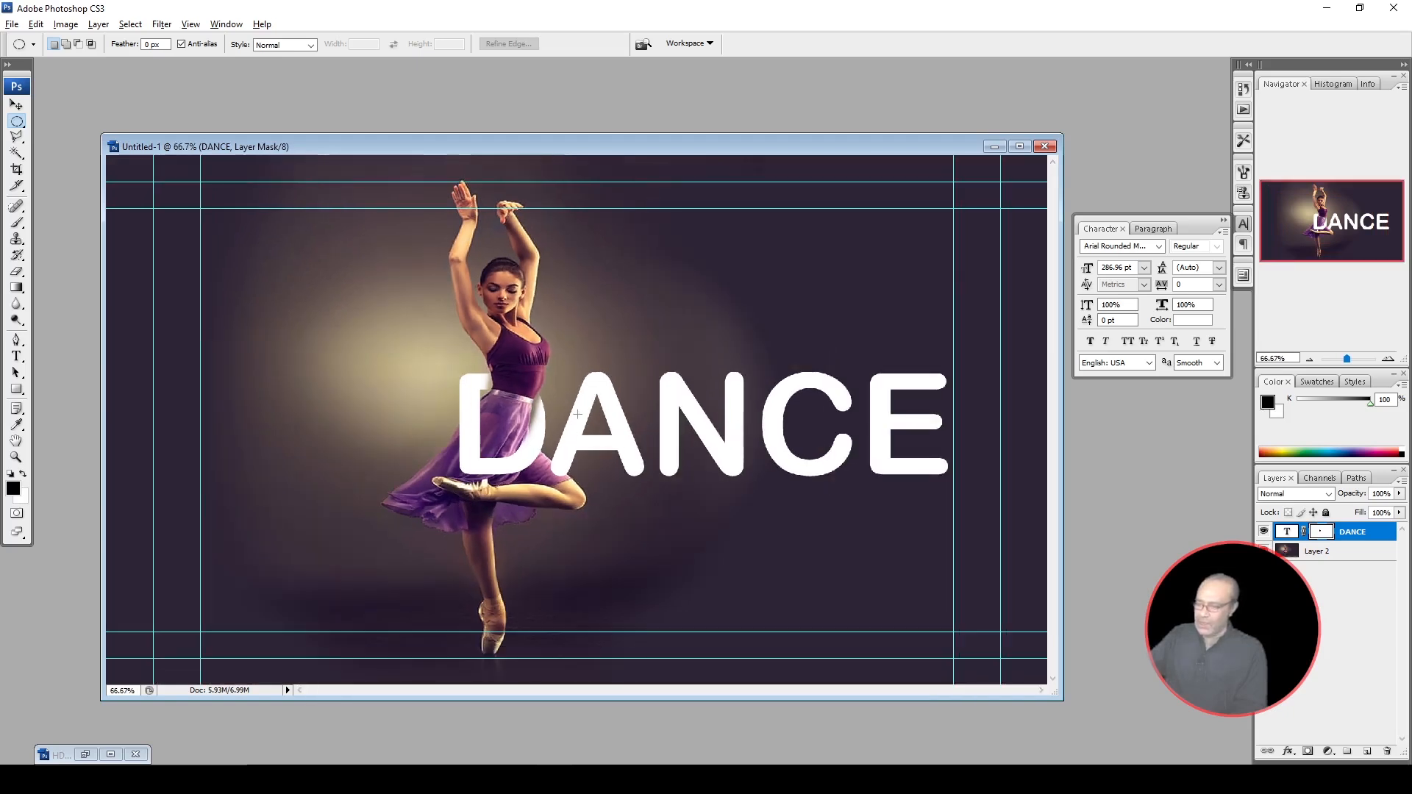
key(alt)
key(alt)
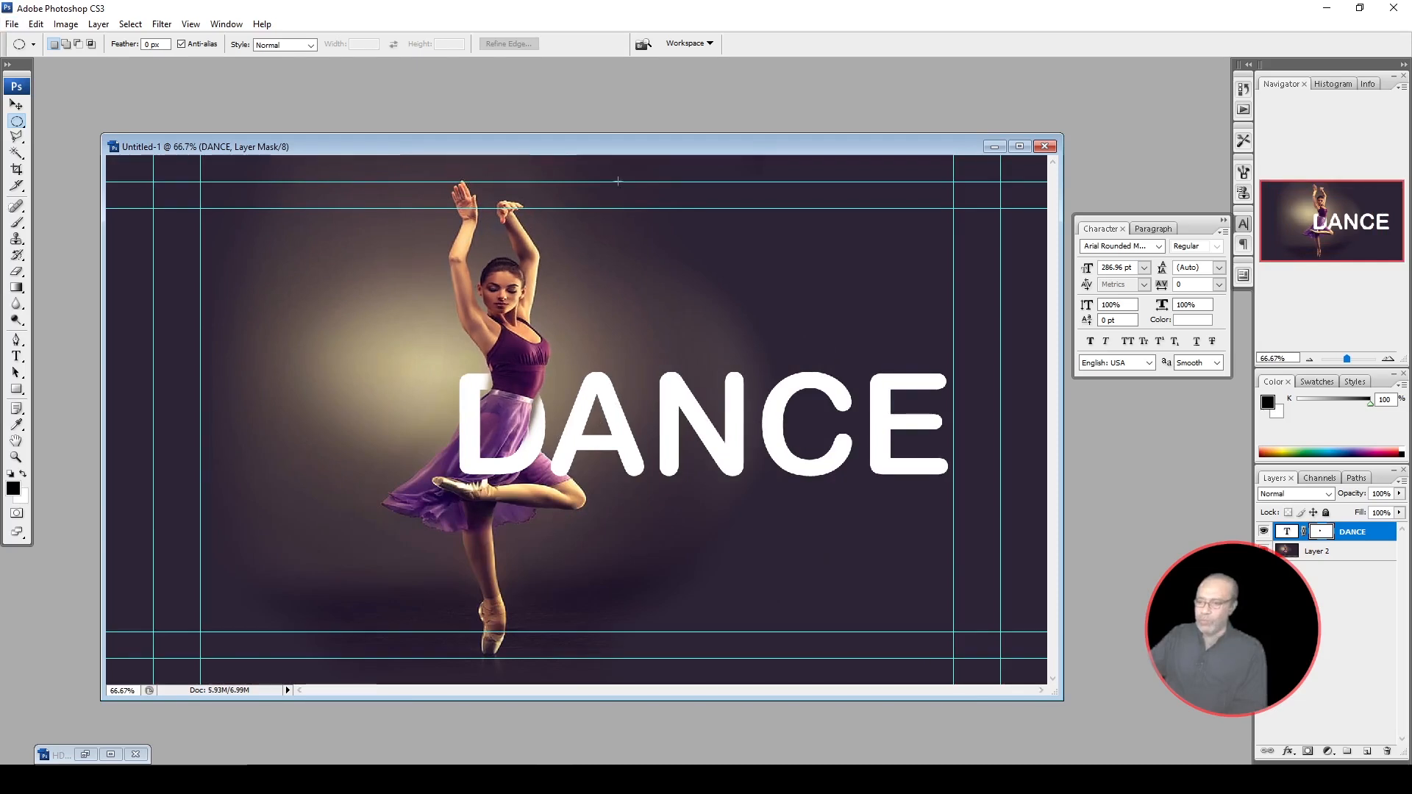
key(z)
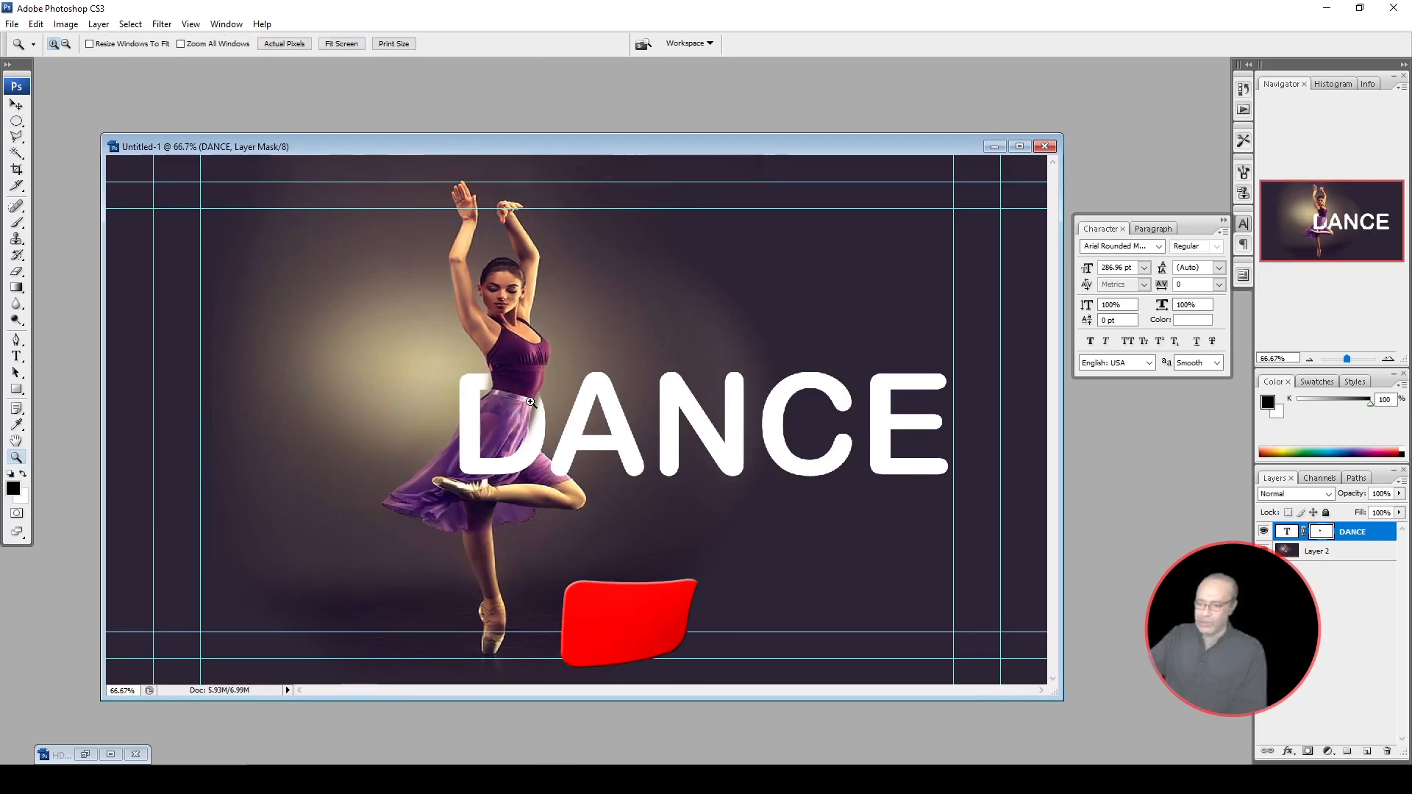
- Ready the Brush tool at size 15 for close-up masking of the D beside the dancer's skirt
click(530, 401)
drag(915, 471, 750, 450)
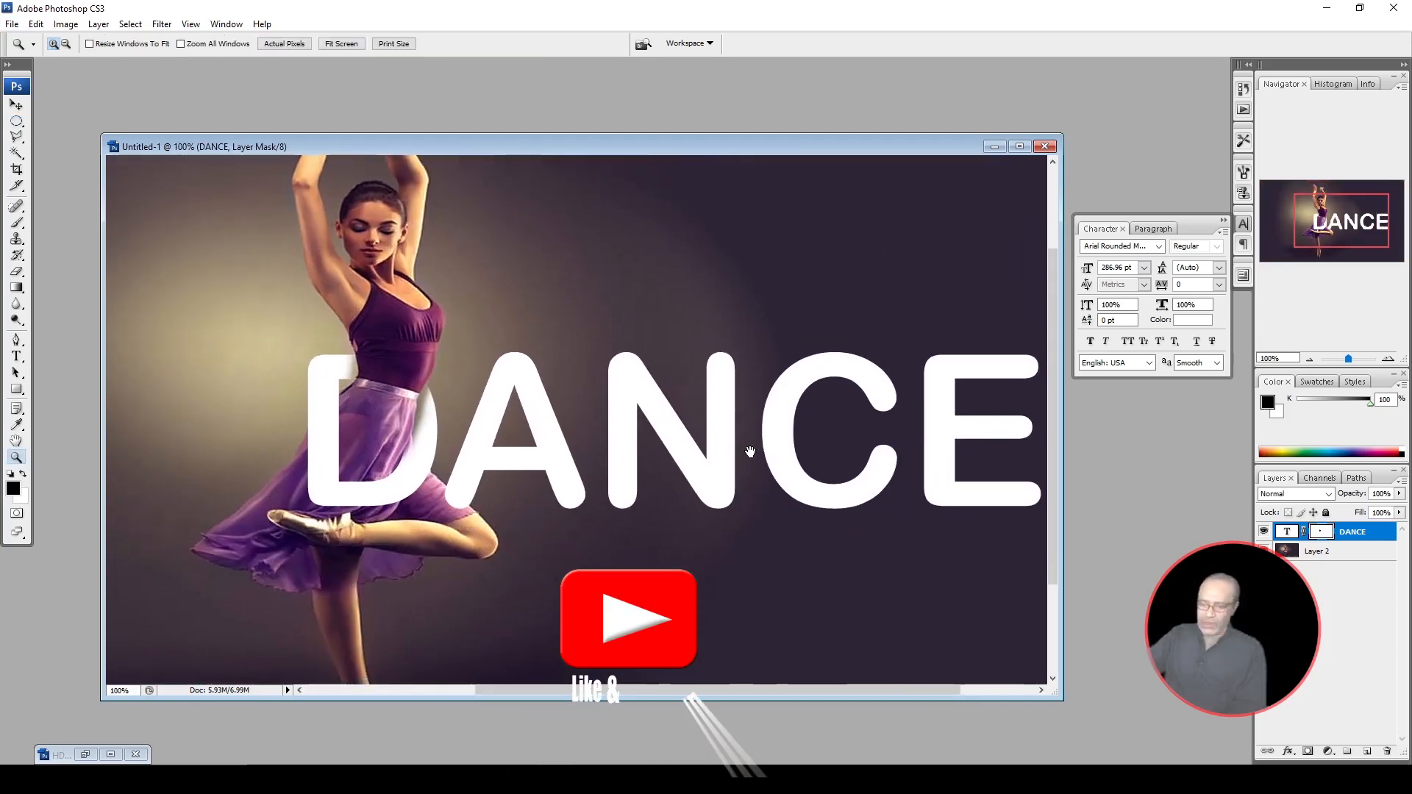
click(397, 392)
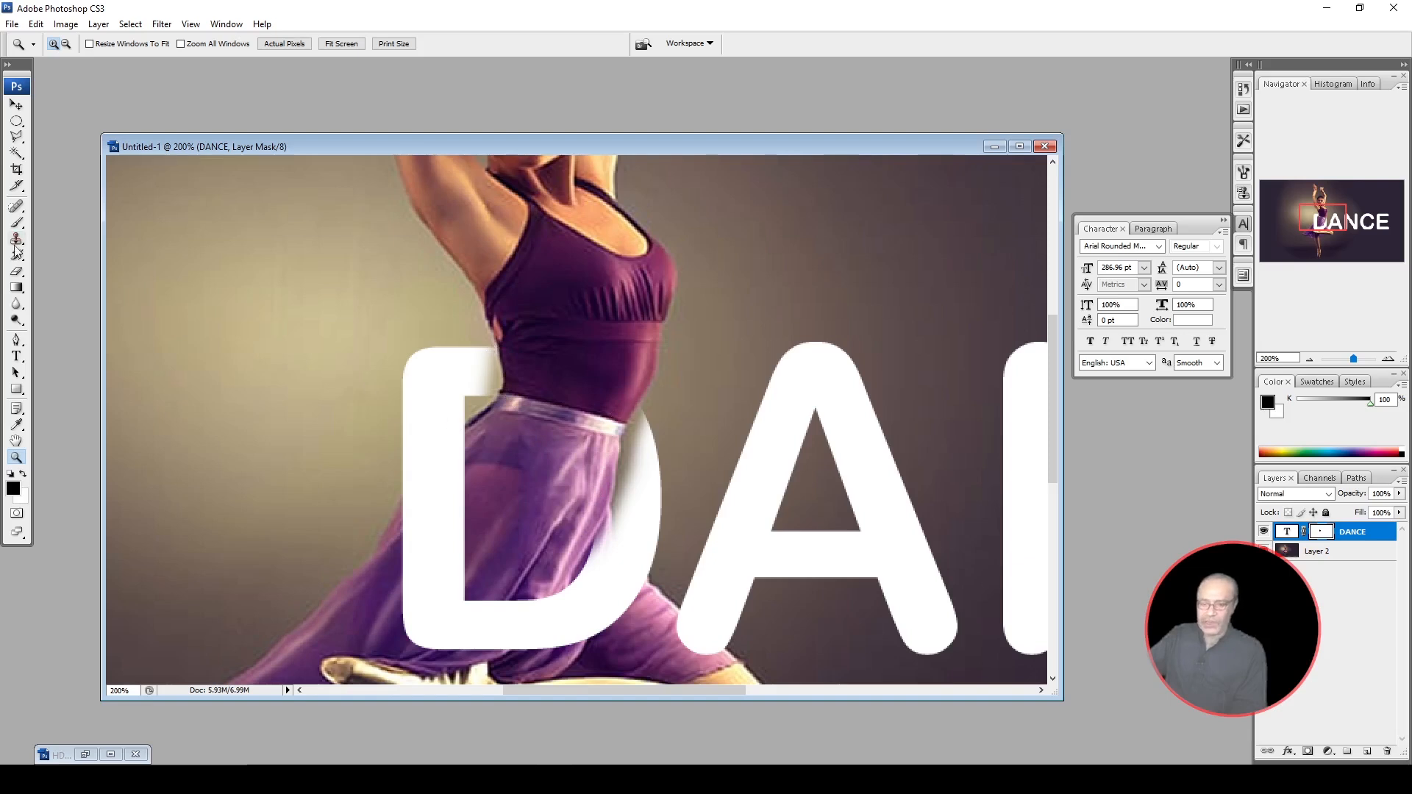
key(b)
key(bracketleft)
key(bracketleft)
key(bracketleft)
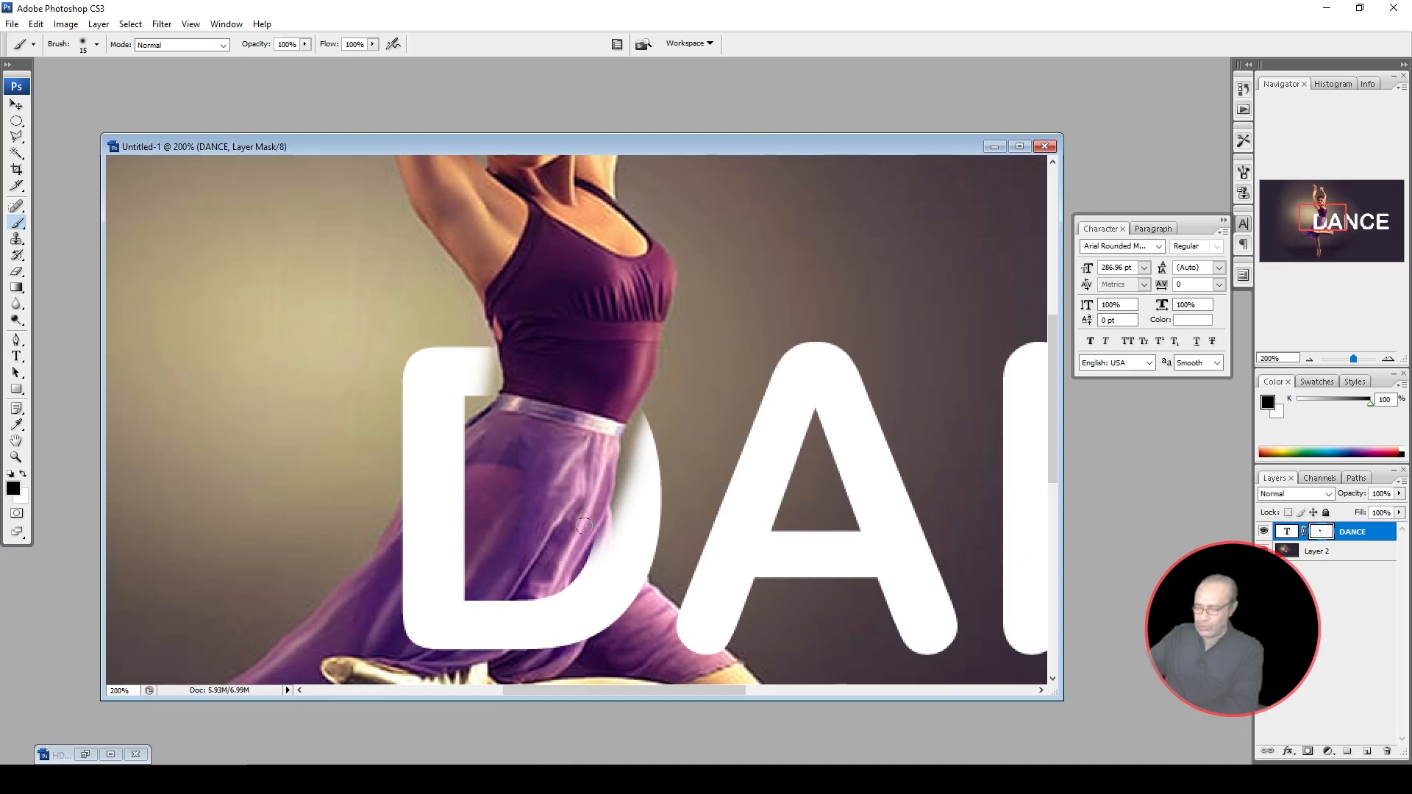
- Paint black on the text's layer mask along the skirt's edge inside the D's curve, undoing and repainting the first stroke
mouse_move(583, 527)
mouse_down()
mouse_move(585, 566)
mouse_move(604, 501)
mouse_move(595, 540)
mouse_move(551, 592)
mouse_move(601, 534)
mouse_move(557, 585)
mouse_move(595, 566)
mouse_move(604, 513)
mouse_move(607, 558)
mouse_move(560, 589)
mouse_move(621, 527)
mouse_up()
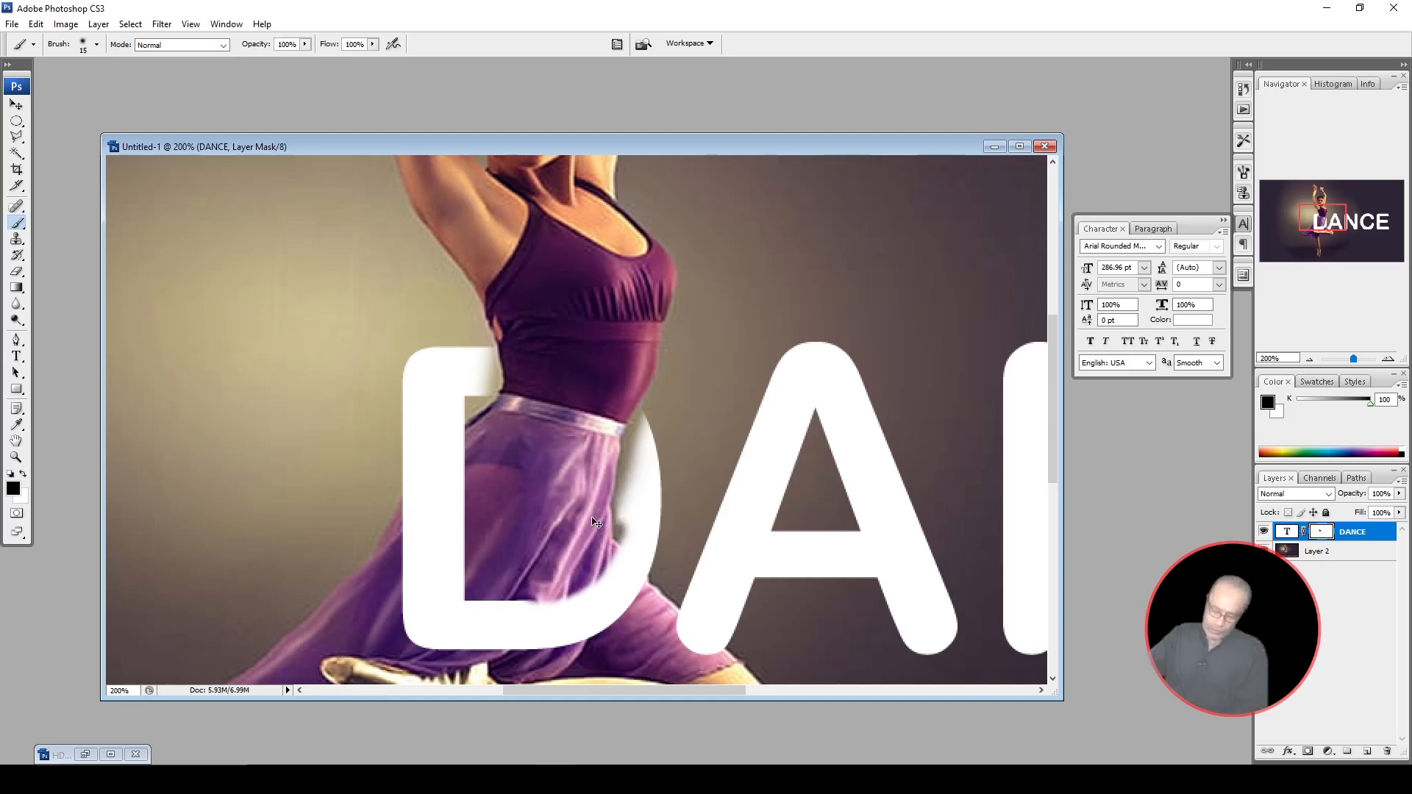
key(ctrl+z)
drag(574, 565, 602, 501)
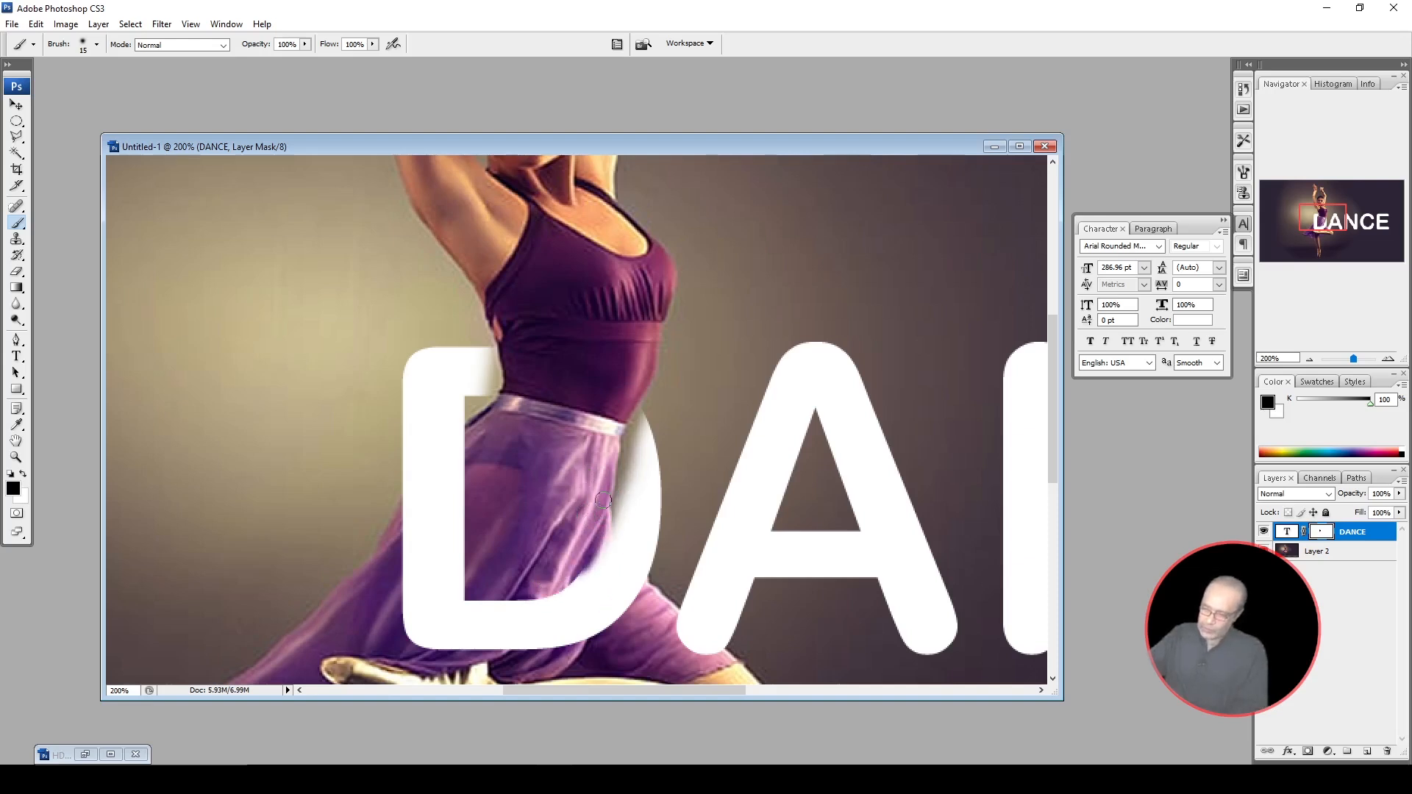
key(z)
alt+click(598, 429)
alt+click(686, 526)
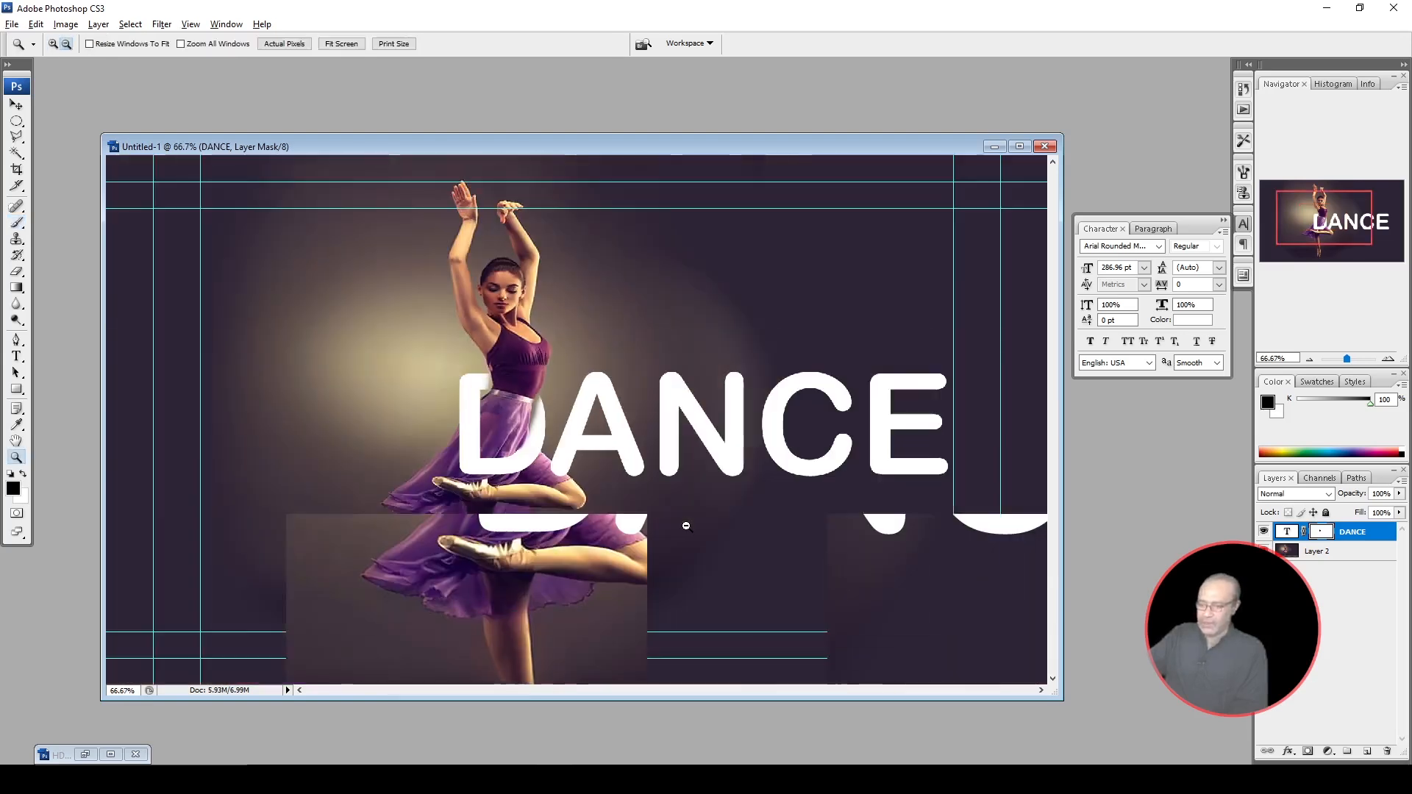